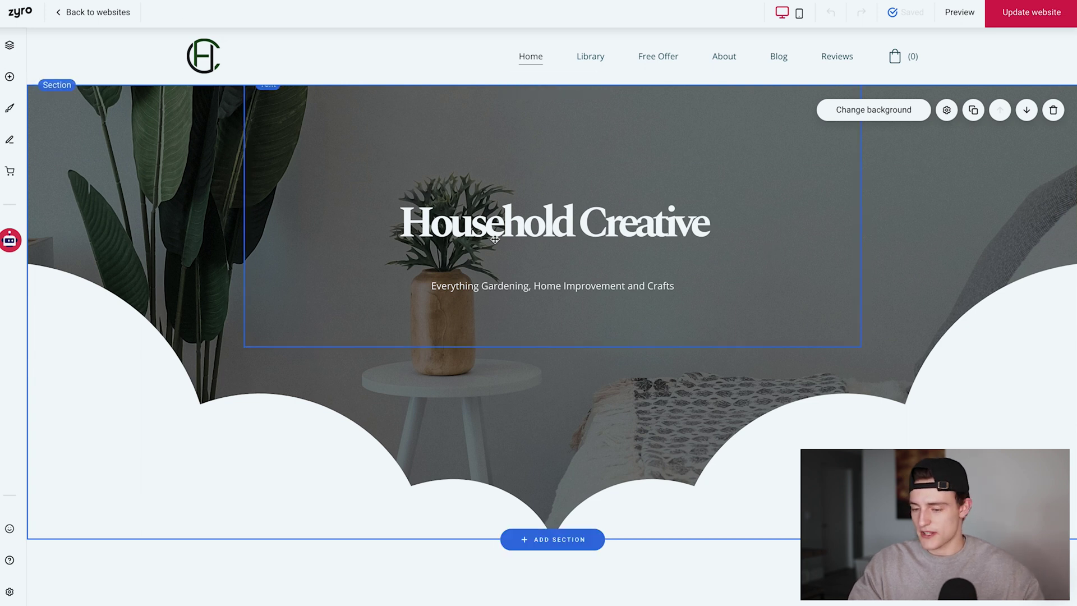
# Leave the editor for the Zyro dashboard listing householdcreative.com and the unpublished site.
pyautogui.click(77, 19)
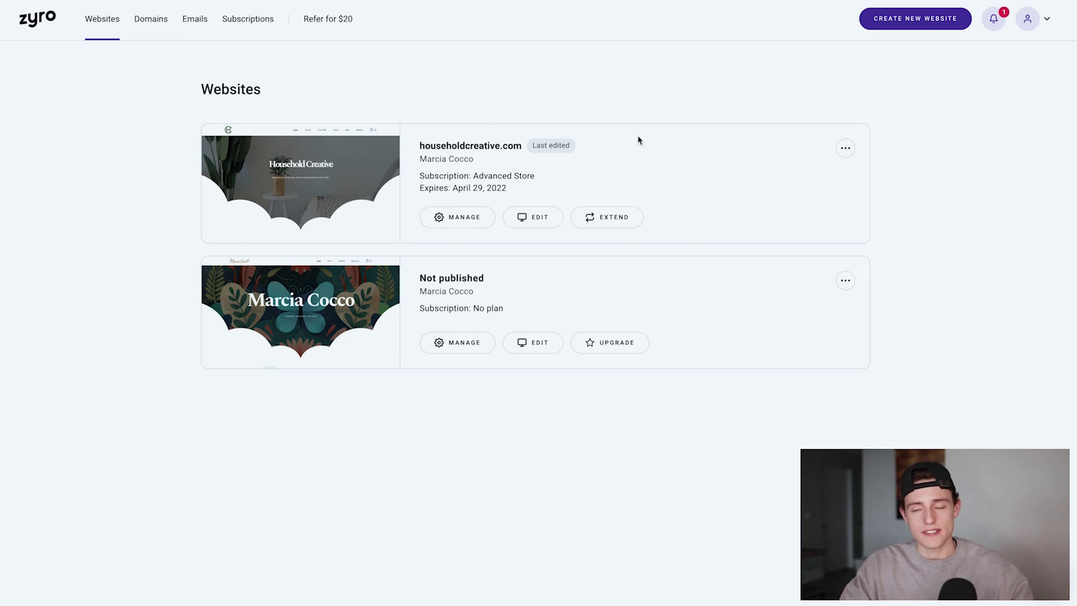
pyautogui.click(154, 24)
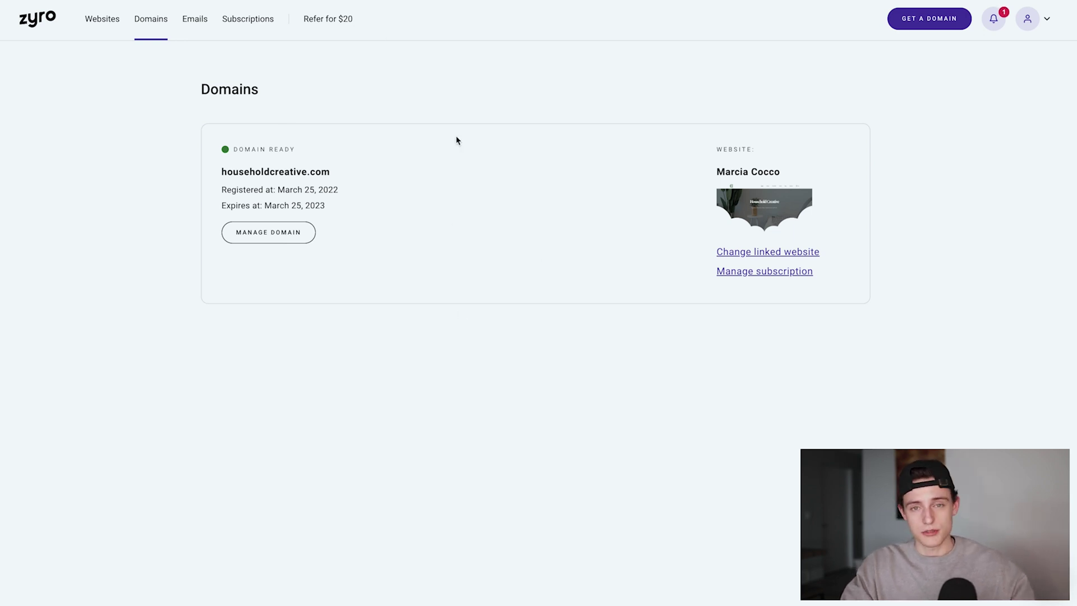
pyautogui.click(930, 19)
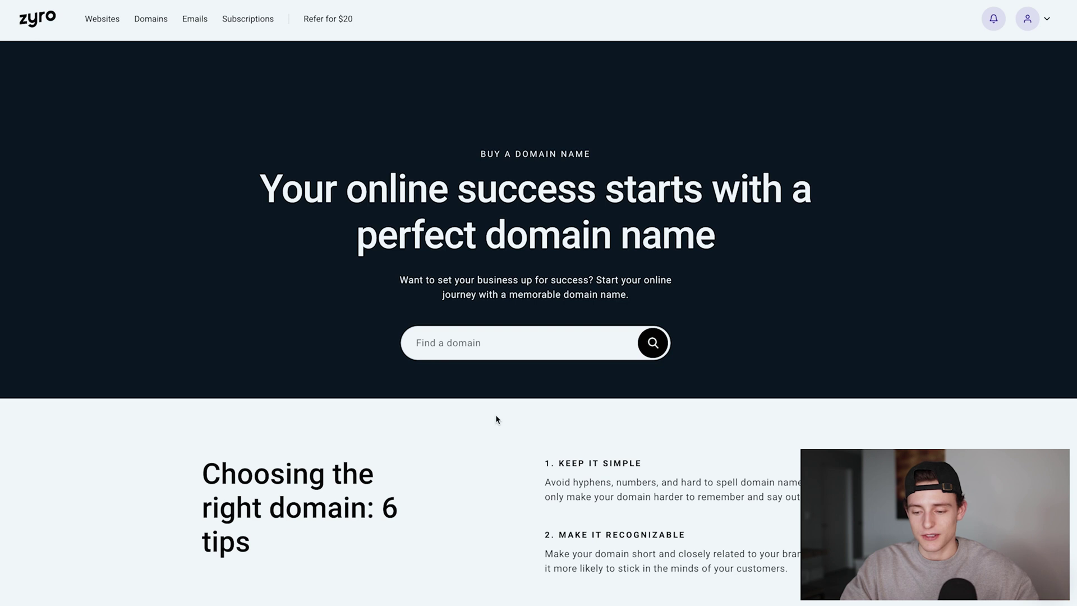
pyautogui.scroll(-2, 506, 169)
pyautogui.scroll(2, 402, 524)
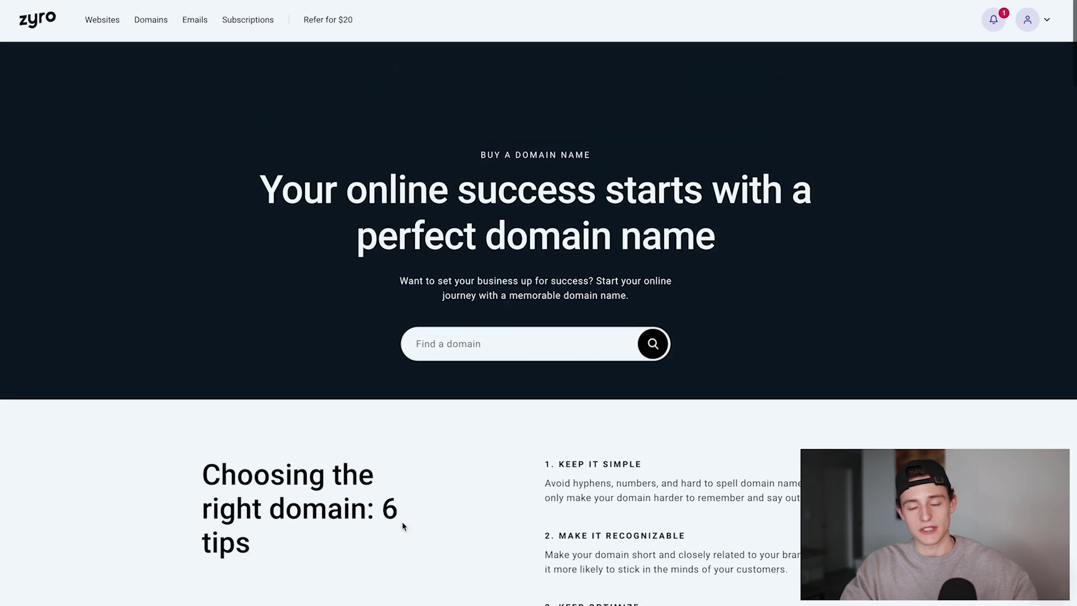
pyautogui.click(414, 339)
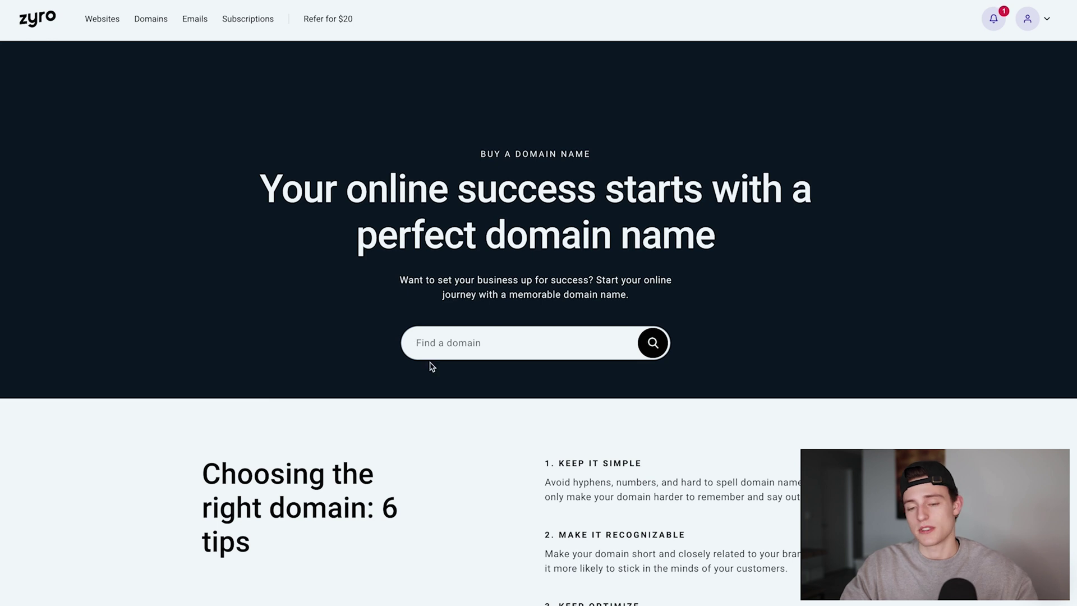
pyautogui.click(95, 22)
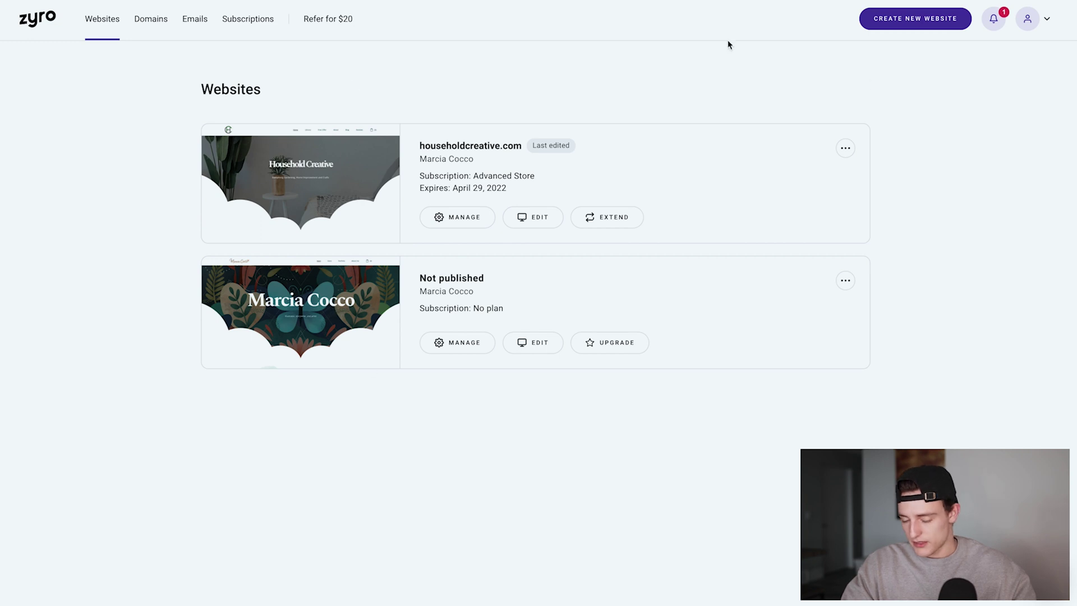
pyautogui.click(474, 354)
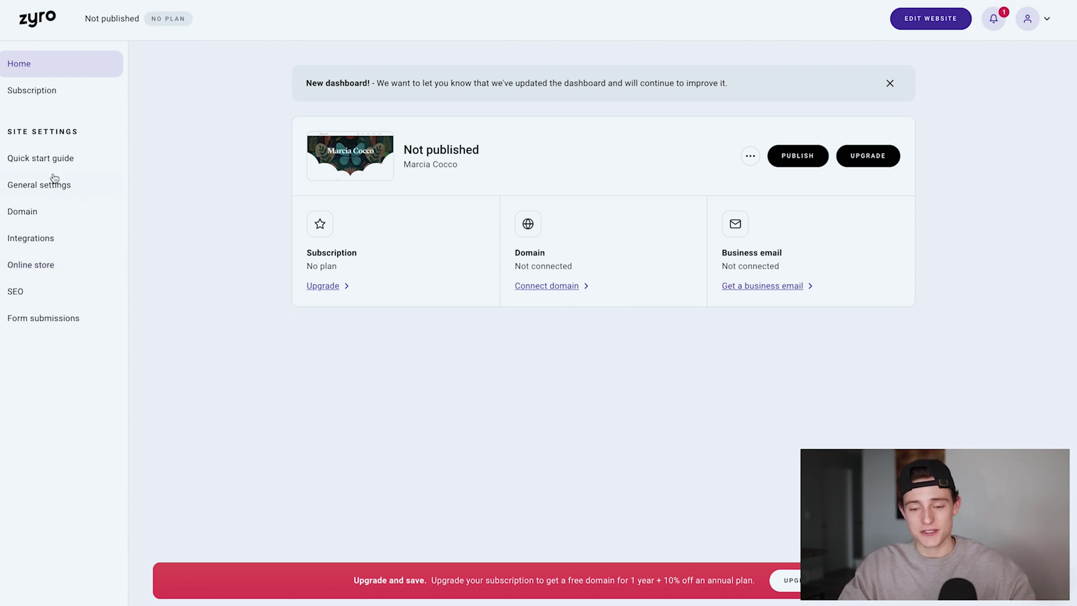
pyautogui.click(37, 18)
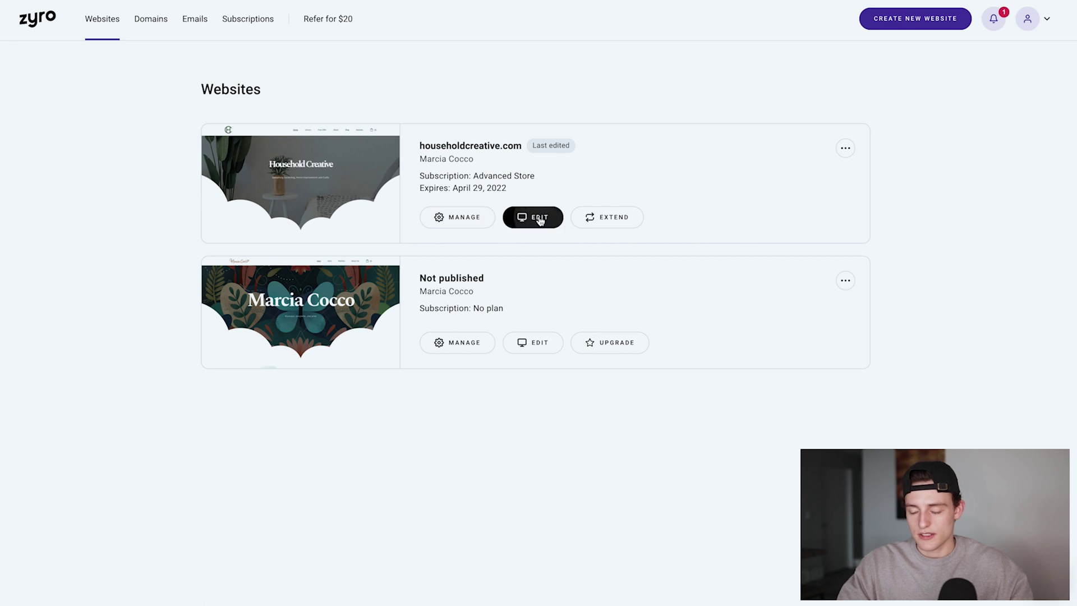
# Open householdcreative.com for editing from its dashboard card.
pyautogui.click(540, 220)
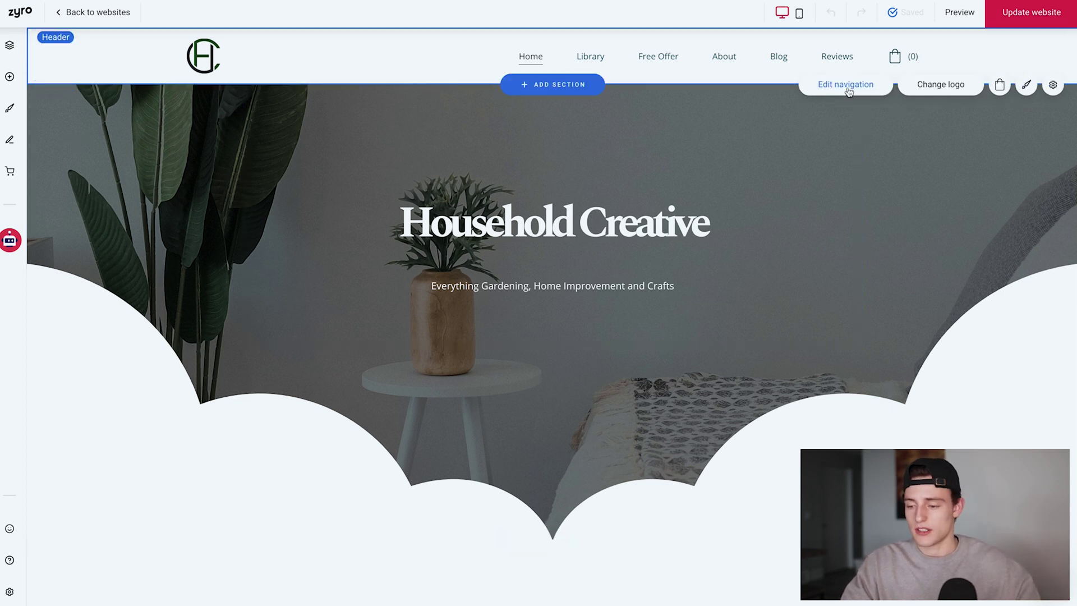
pyautogui.click(856, 88)
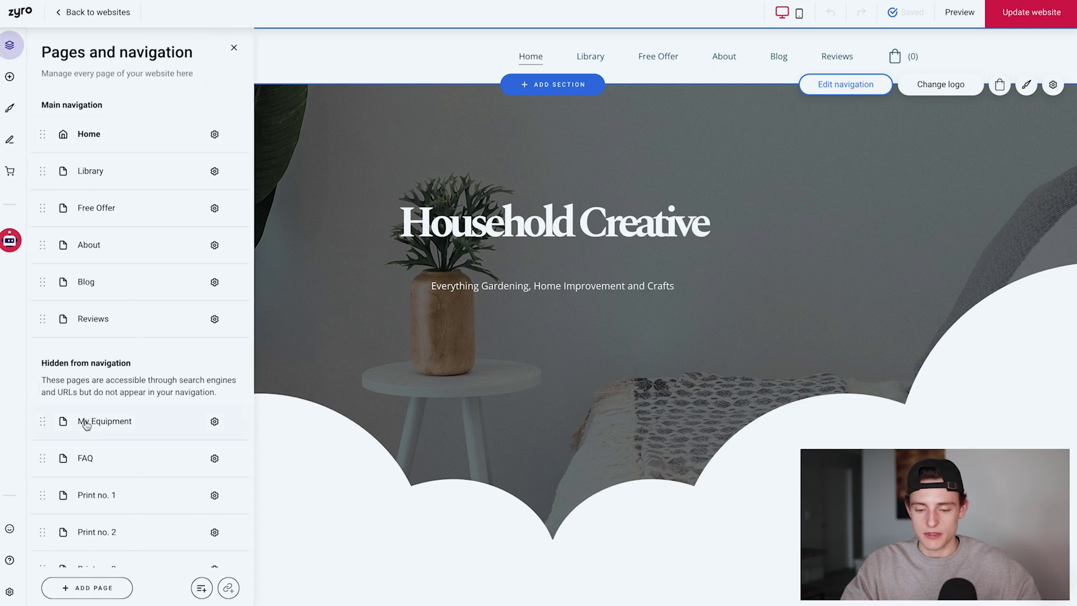
pyautogui.click(234, 46)
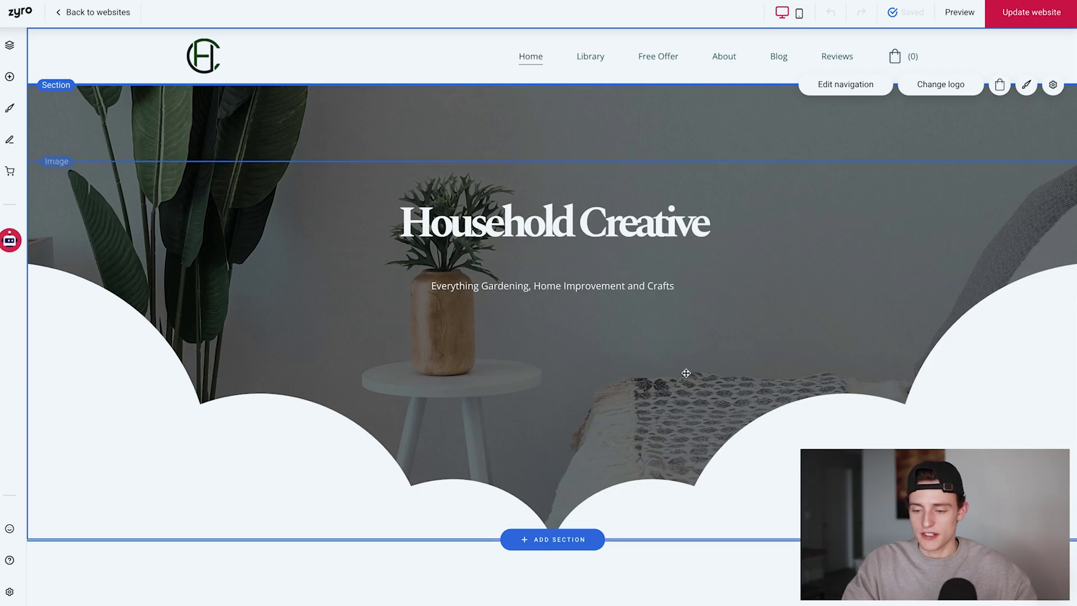
pyautogui.click(484, 227)
pyautogui.moveTo(497, 231)
pyautogui.mouseDown()
pyautogui.moveTo(543, 233)
pyautogui.moveTo(530, 192)
pyautogui.moveTo(291, 233)
pyautogui.moveTo(466, 280)
pyautogui.moveTo(443, 155)
pyautogui.moveTo(491, 210)
pyautogui.mouseUp()
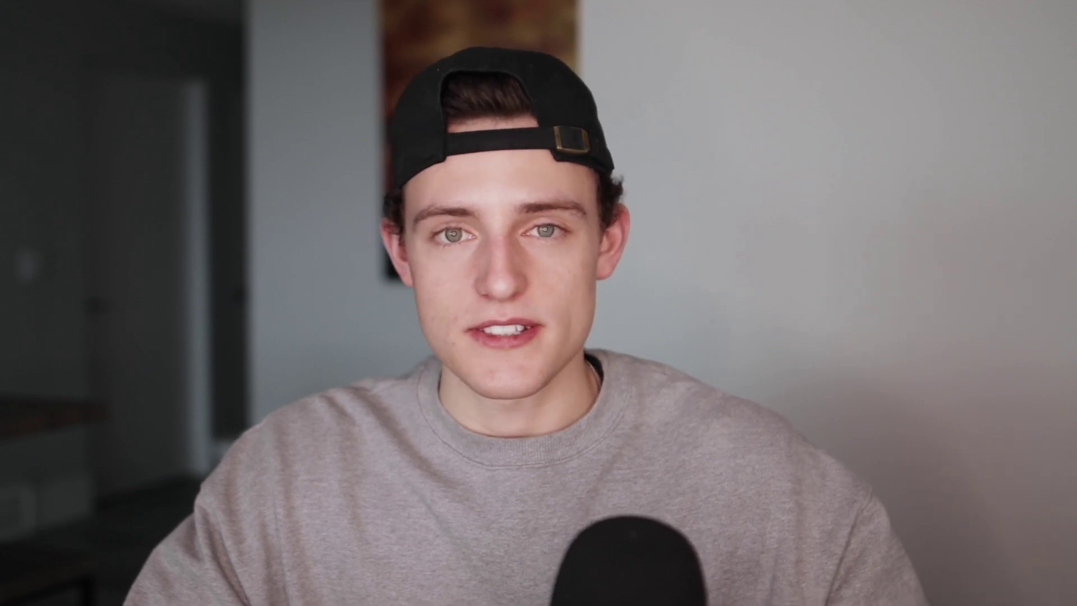
pyautogui.moveTo(442, 251); pyautogui.dragTo(706, 346)
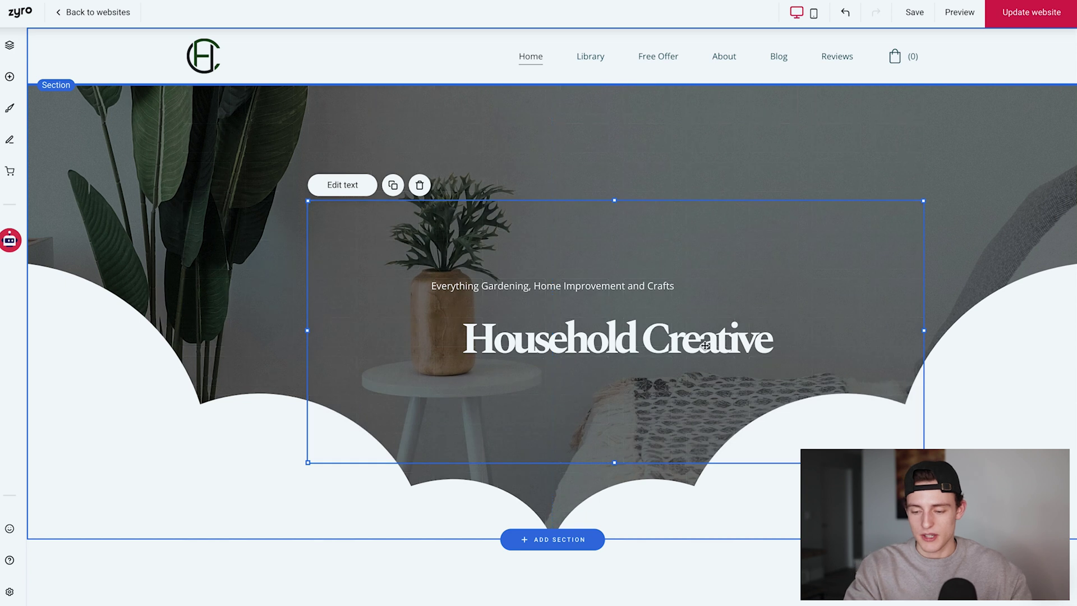
pyautogui.hotkey('ctrl', 'z')
pyautogui.hotkey('ctrl', 'z')
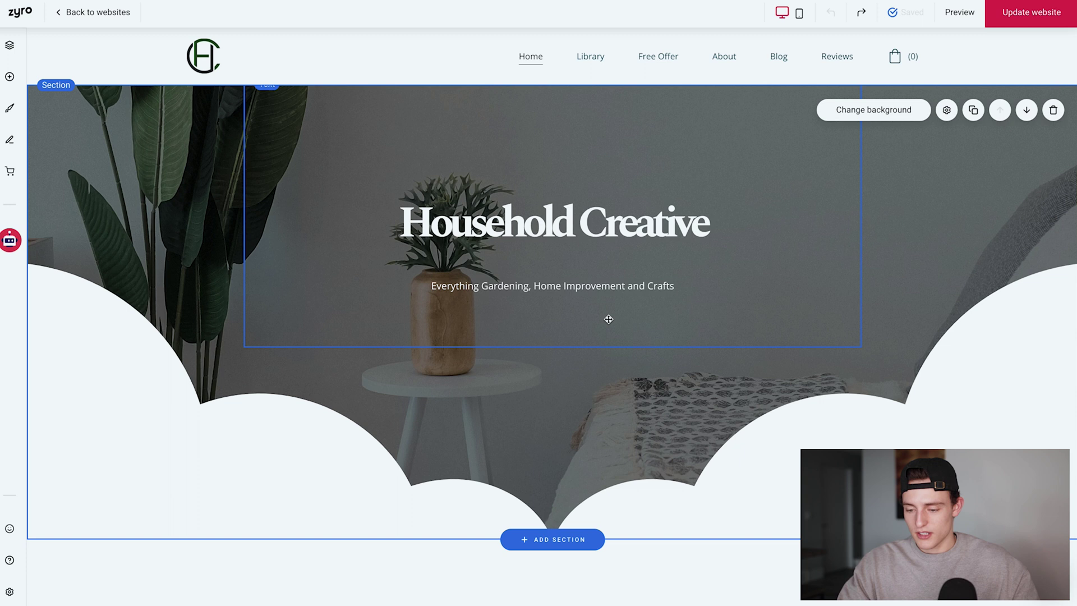
# Open the hero section's background replacement and browse the Free images library.
pyautogui.click(1053, 154)
pyautogui.click(838, 108)
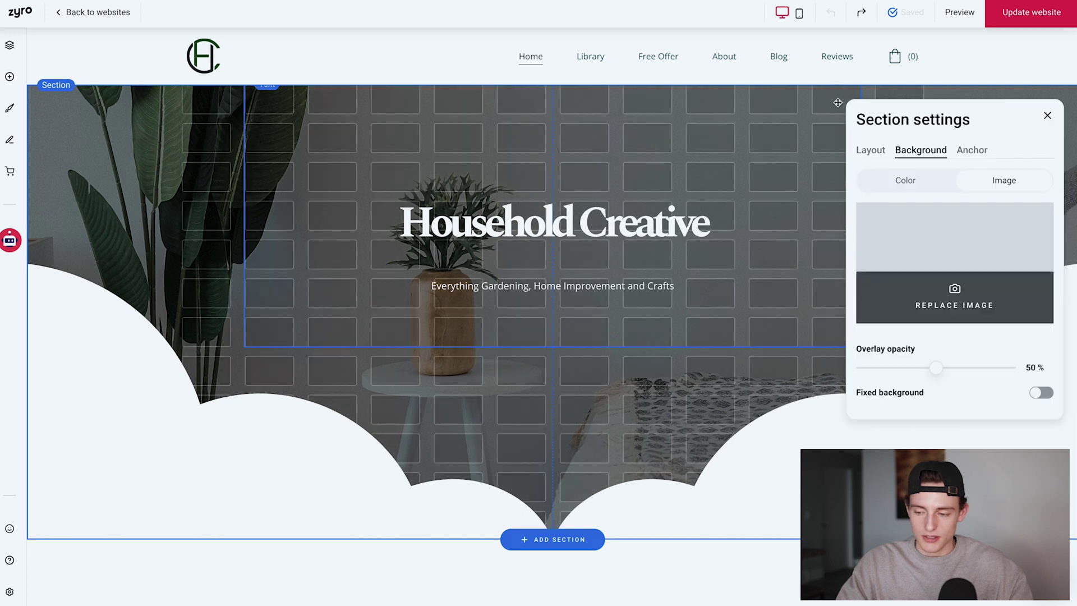
pyautogui.click(957, 300)
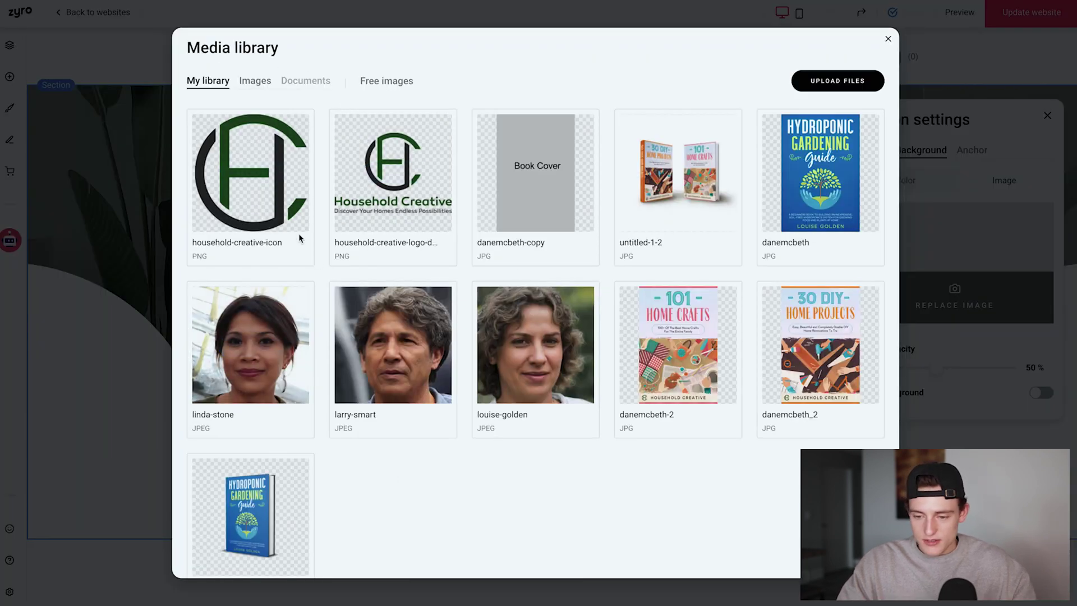
pyautogui.click(382, 83)
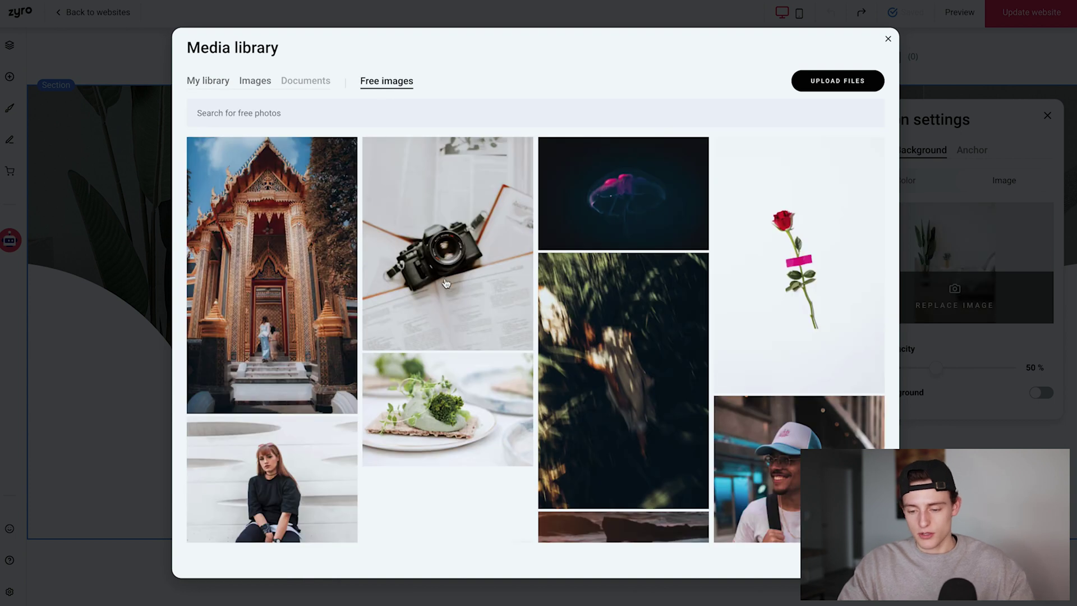
pyautogui.scroll(-15, 493, 395)
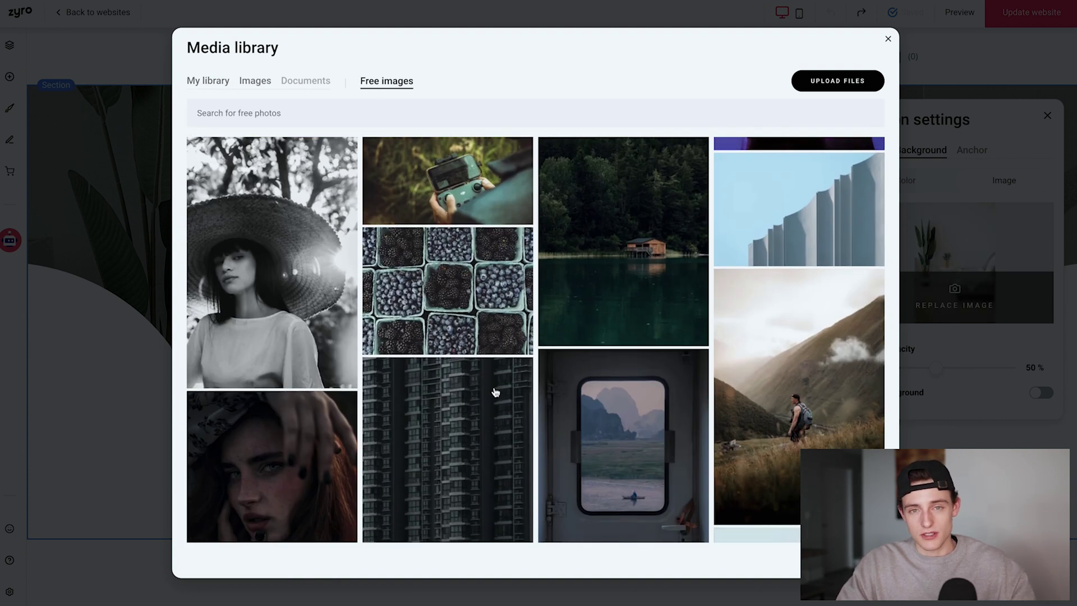
pyautogui.scroll(10, 505, 354)
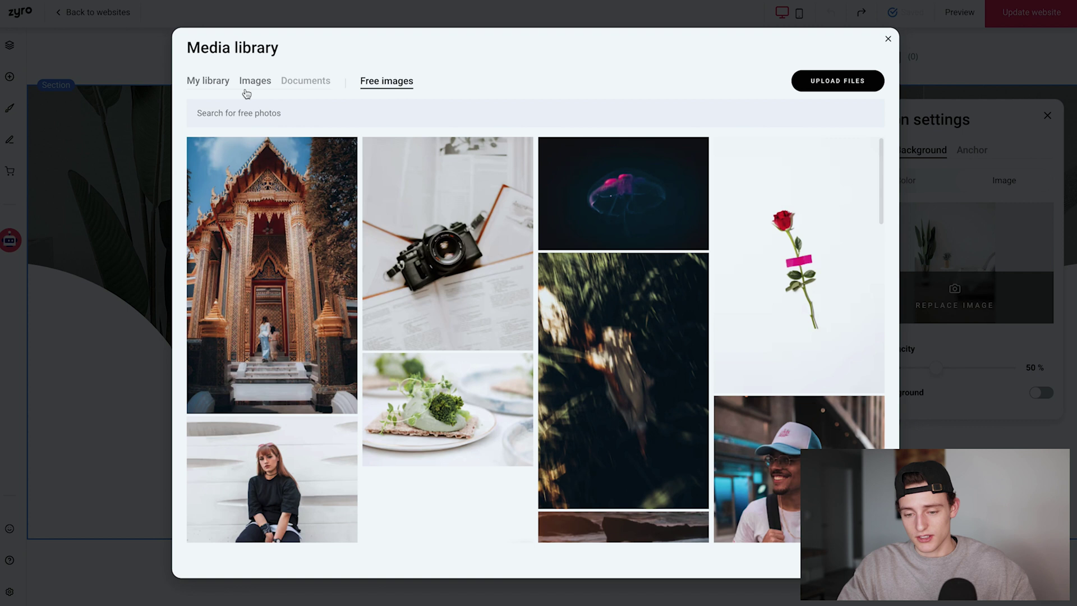
# Search free images for 'household', then close the library keeping the plant photo.
pyautogui.click(246, 110)
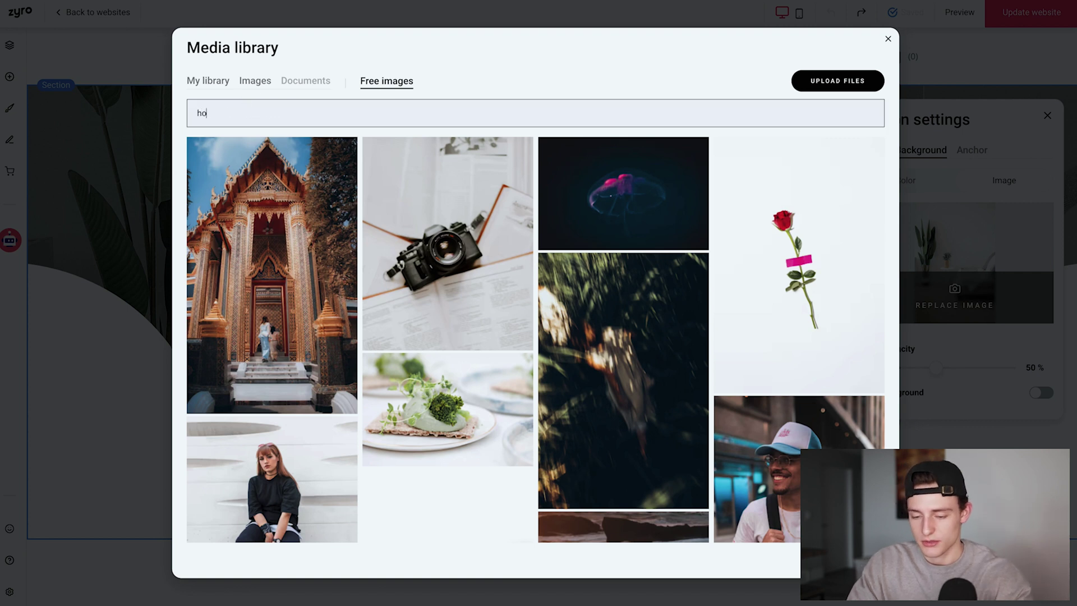
pyautogui.write('household')
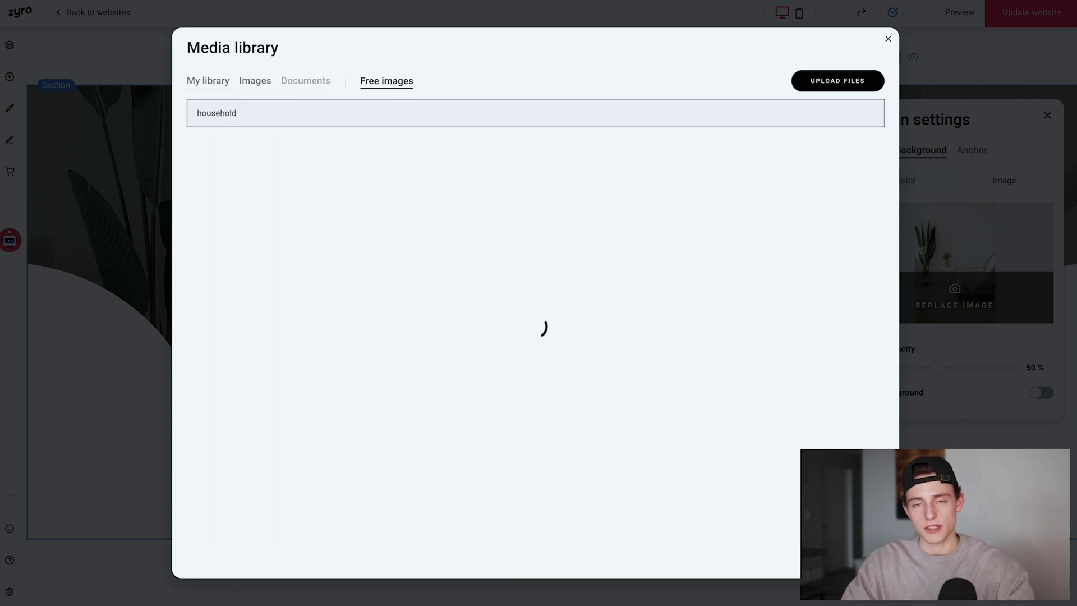
pyautogui.scroll(-10, 410, 368)
pyautogui.scroll(10, 410, 368)
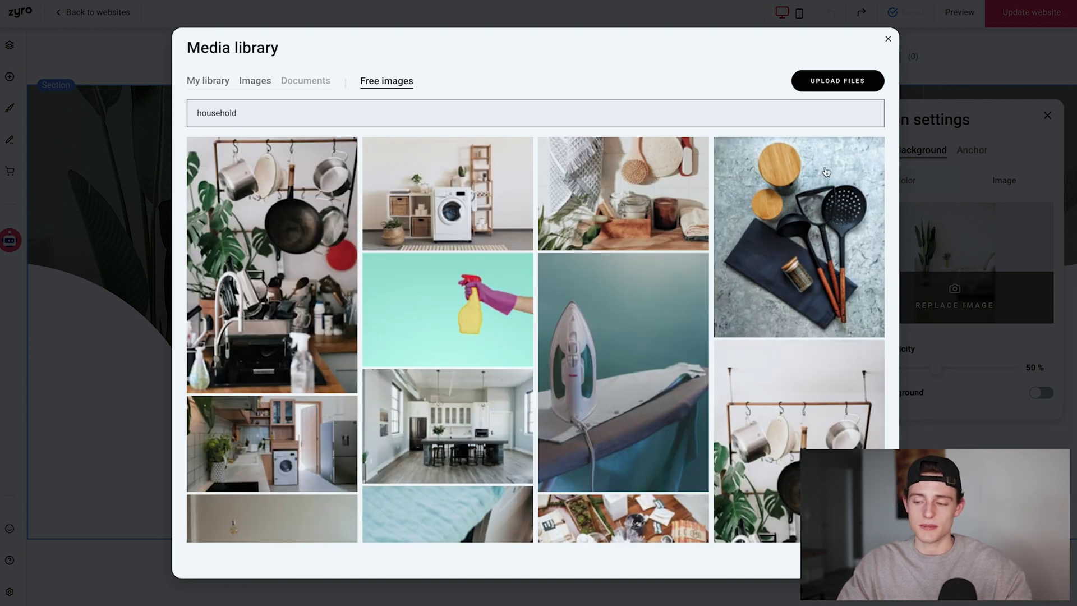
pyautogui.click(889, 40)
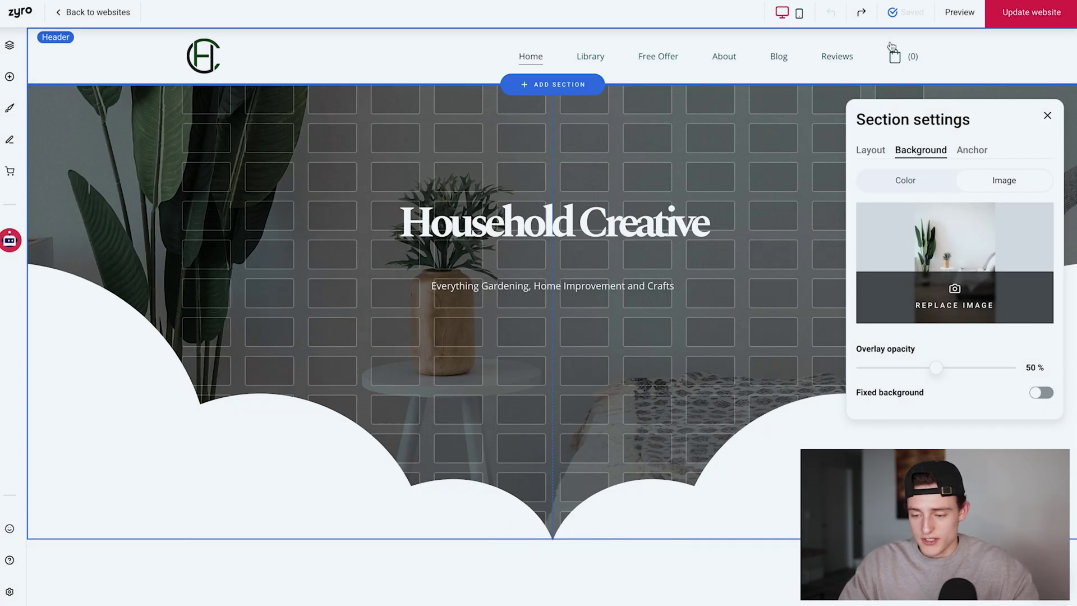
# Select the hero background image and then the hero text block.
pyautogui.scroll(-6, 729, 193)
pyautogui.scroll(5, 799, 413)
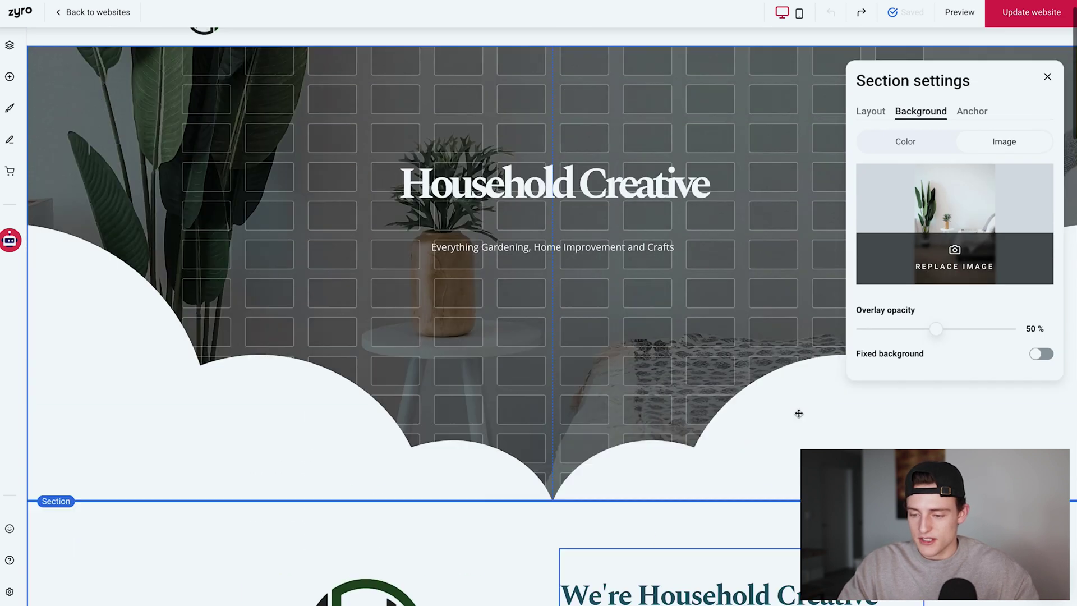
pyautogui.scroll(1, 799, 414)
pyautogui.click(789, 436)
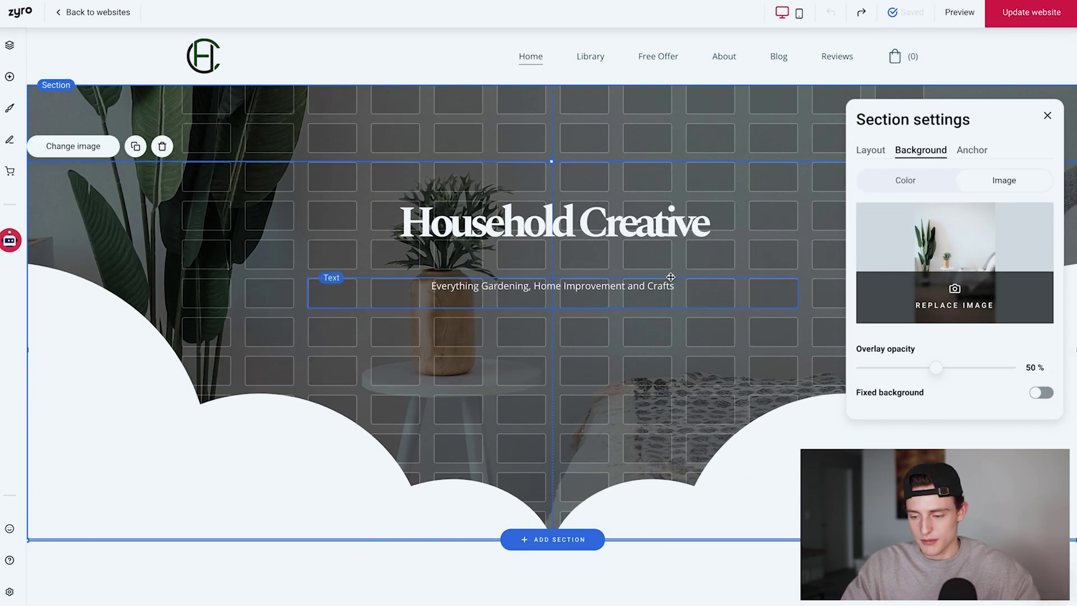
pyautogui.click(540, 299)
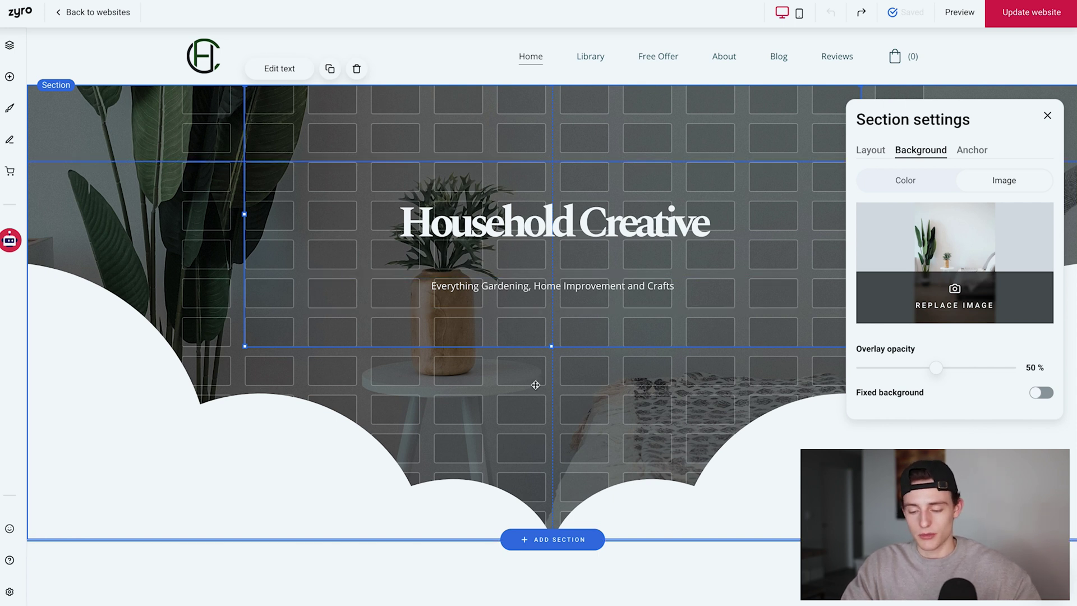
# Close the Section settings panel and open the section picker below the About block.
pyautogui.scroll(-7, 530, 348)
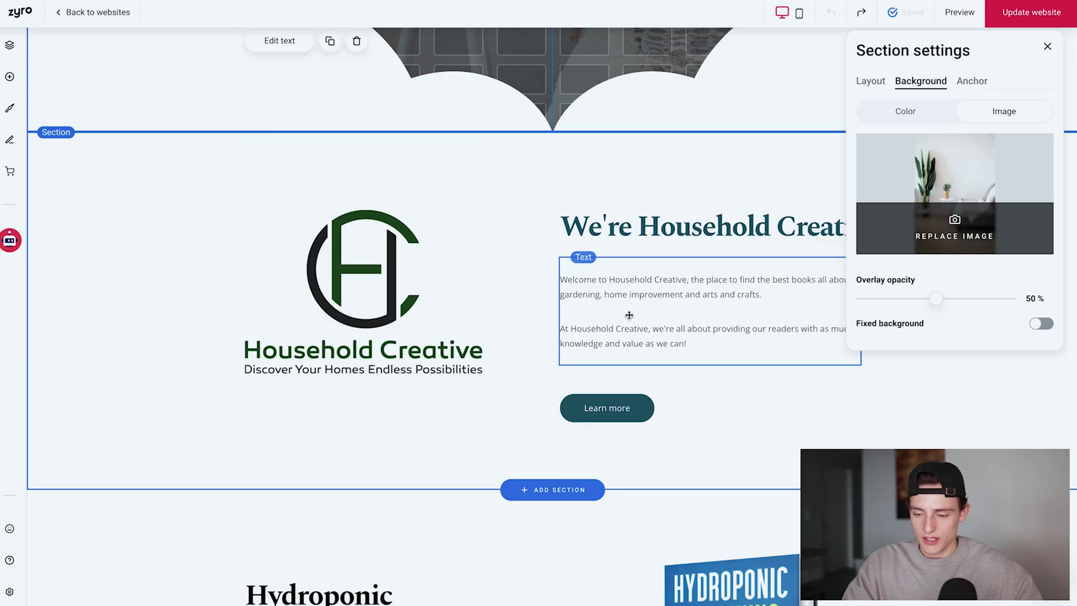
pyautogui.scroll(2, 628, 314)
pyautogui.scroll(-3, 651, 433)
pyautogui.scroll(3, 505, 292)
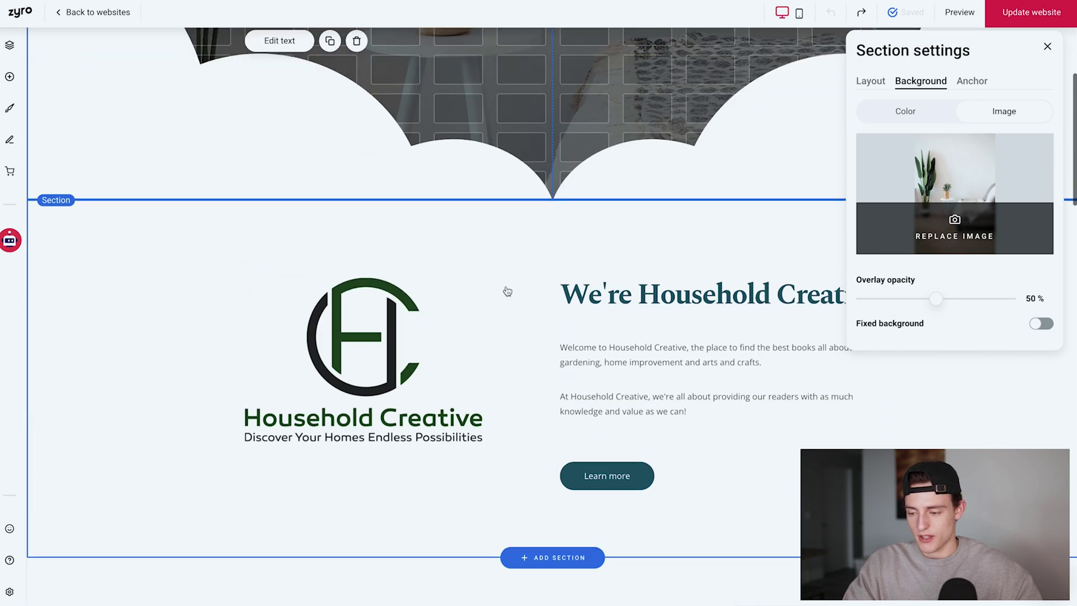
pyautogui.scroll(-2, 507, 291)
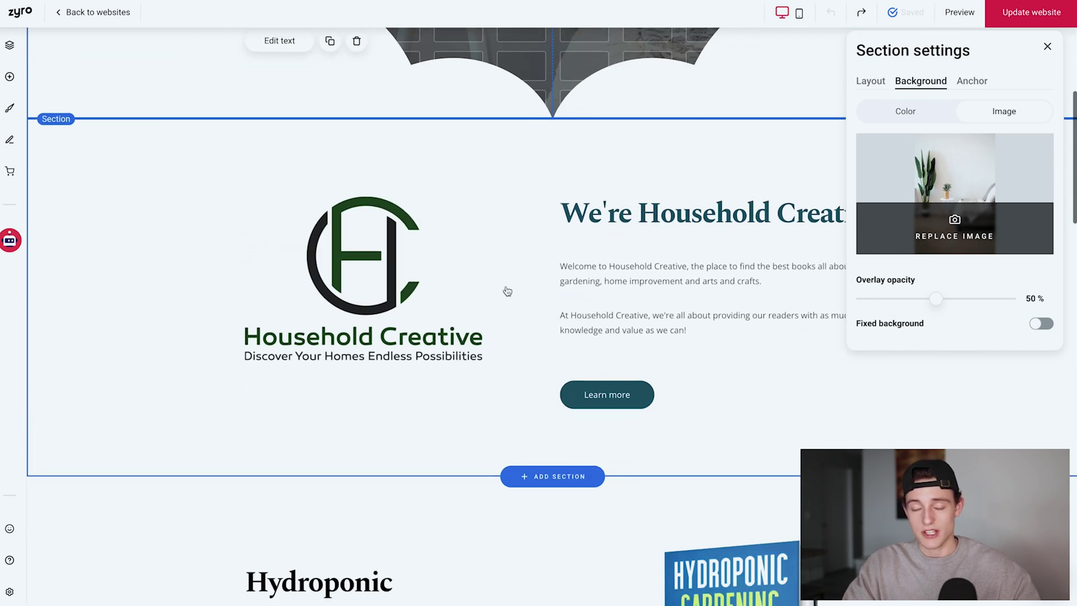
pyautogui.click(1047, 46)
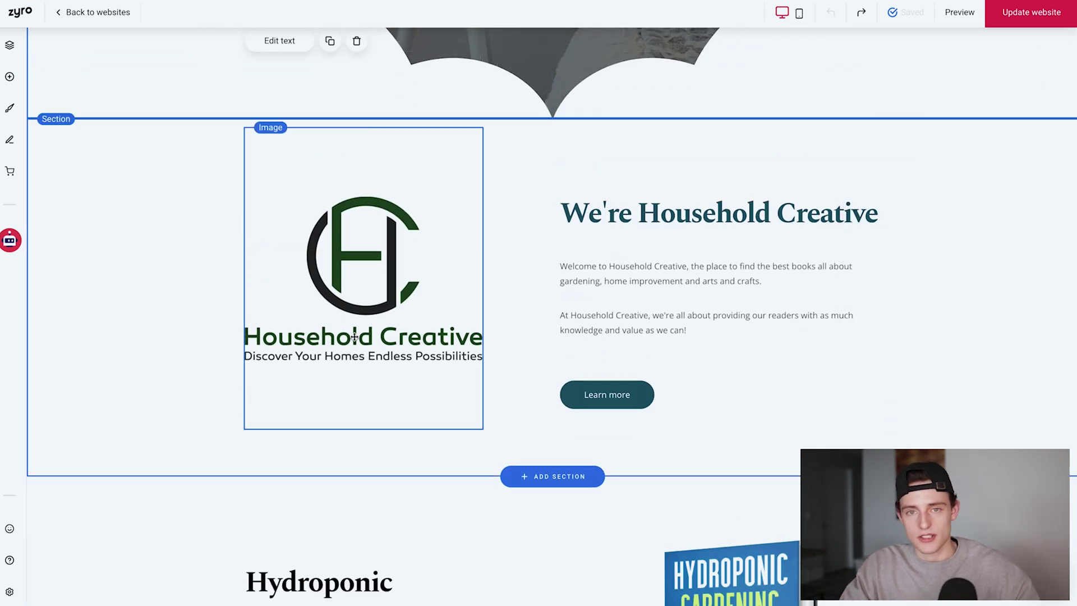
pyautogui.moveTo(929, 351)
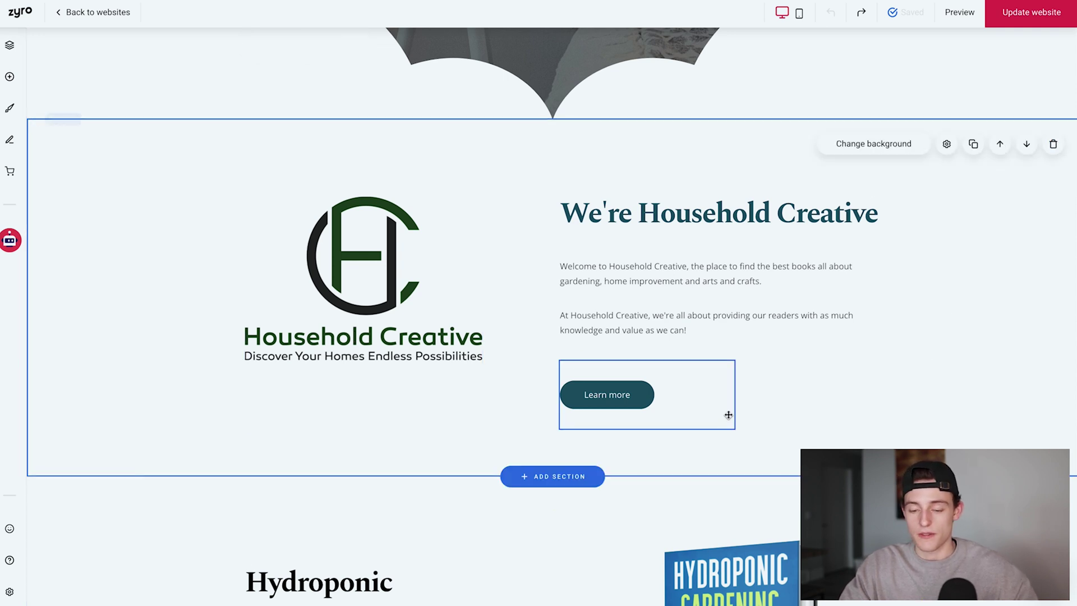
pyautogui.click(530, 477)
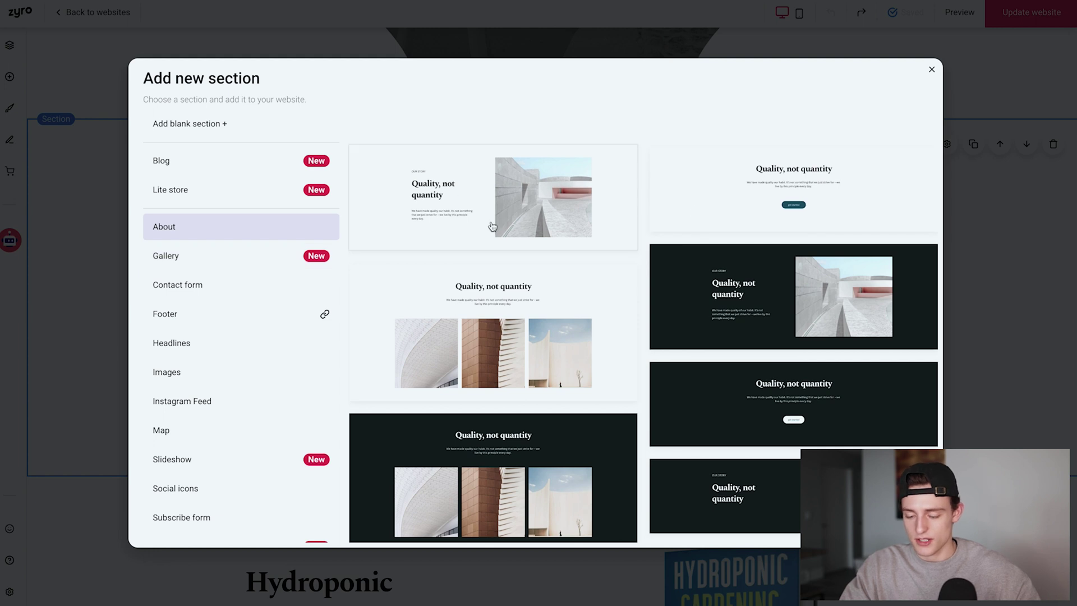
# Dismiss the Add new section dialog so the About section stays unchanged.
pyautogui.click(932, 69)
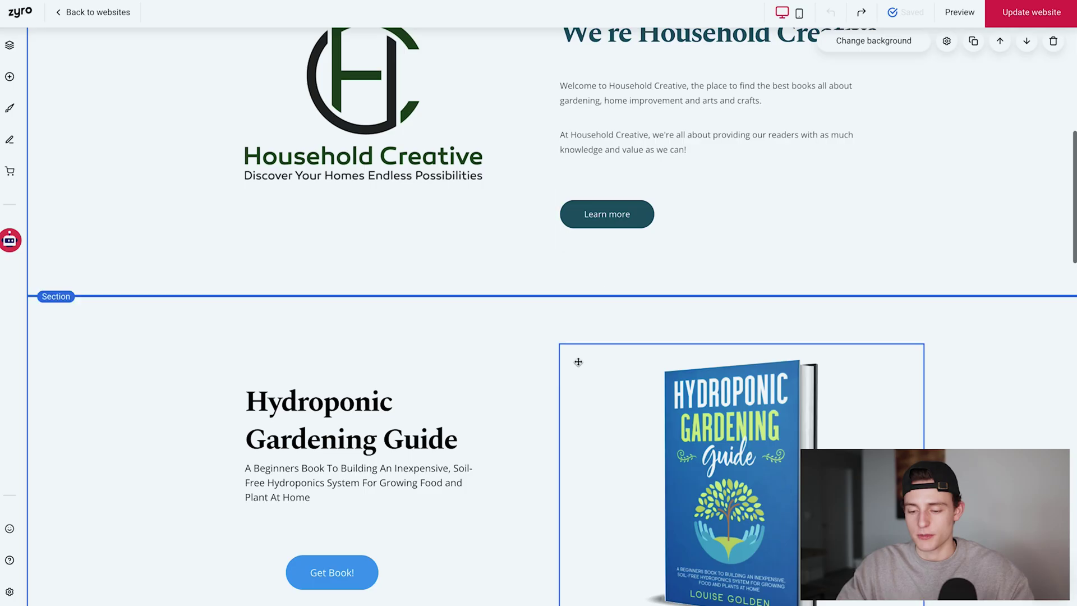
pyautogui.scroll(-3, 577, 359)
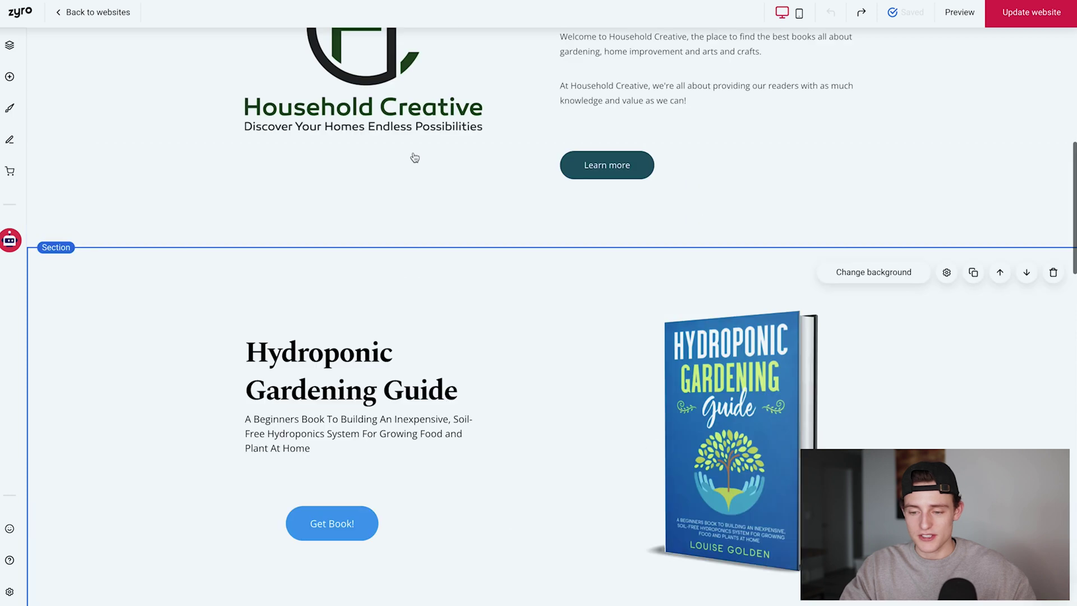
pyautogui.scroll(1, 430, 212)
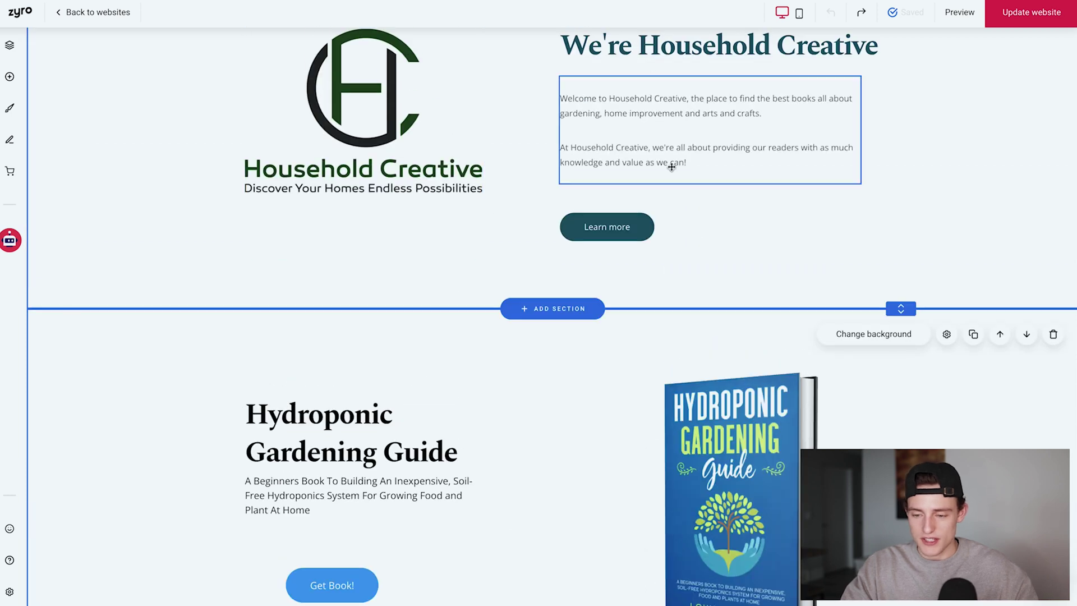
# Select the Hydroponic book's Get Book! button.
pyautogui.scroll(-2, 389, 375)
pyautogui.scroll(-2, 390, 376)
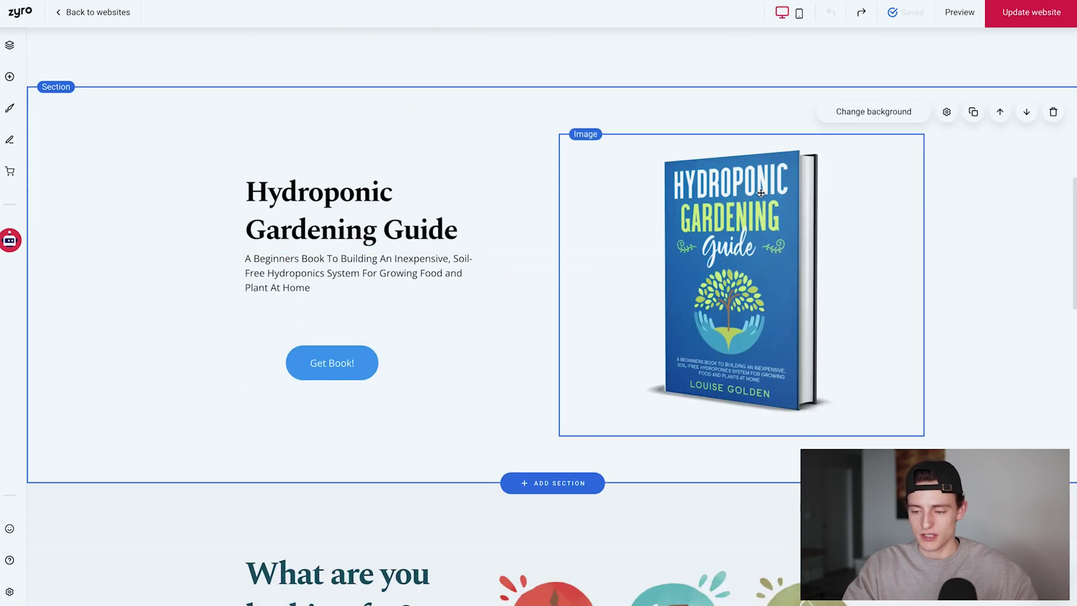
pyautogui.click(645, 292)
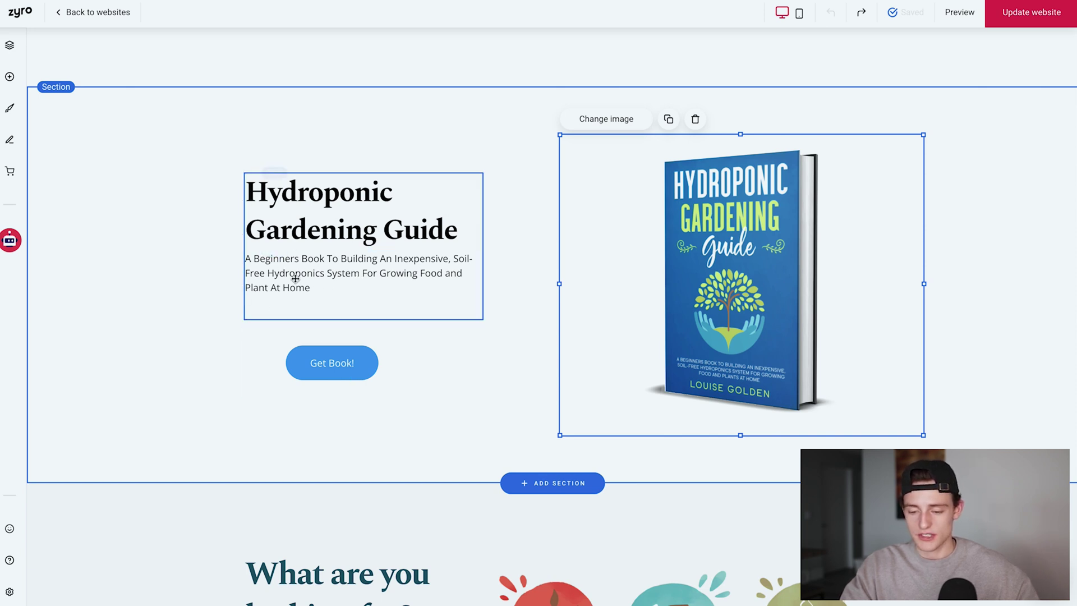
pyautogui.click(334, 364)
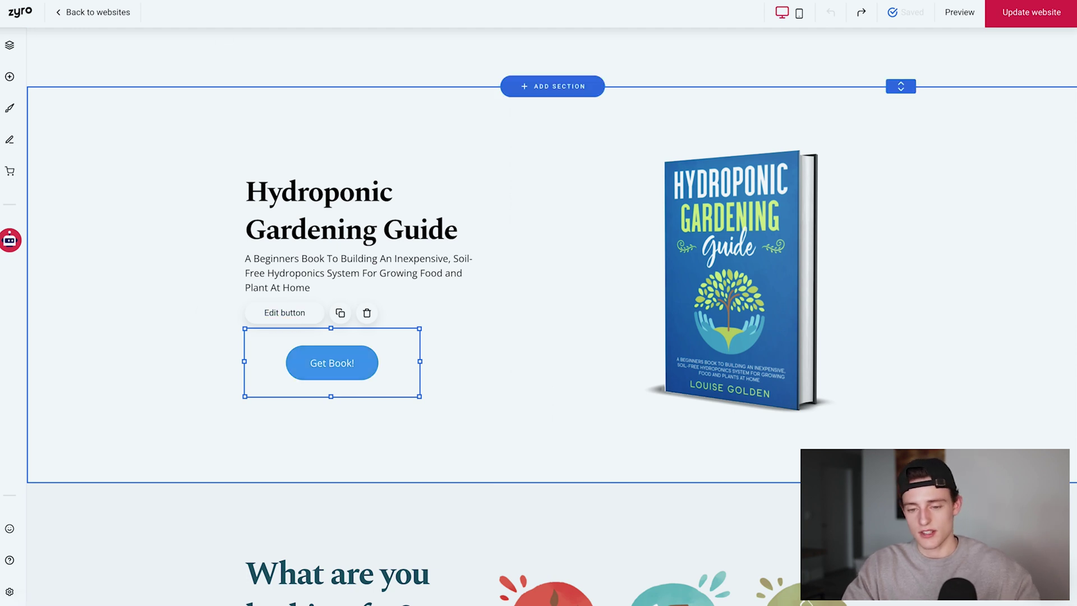
# Go to amazon in a new browser tab.
pyautogui.press('super+t')
pyautogui.write('amazon')
pyautogui.press('Return')
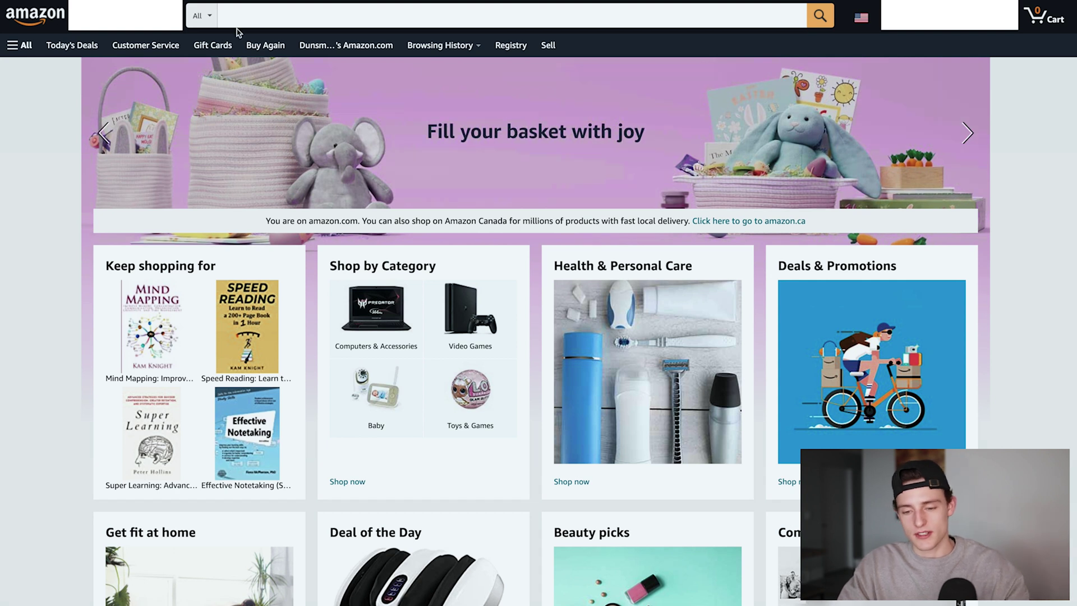
# Search Amazon Books for 'hydroponics' and open the DIY Hydroponic Gardens product page.
pyautogui.click(201, 16)
pyautogui.click(218, 89)
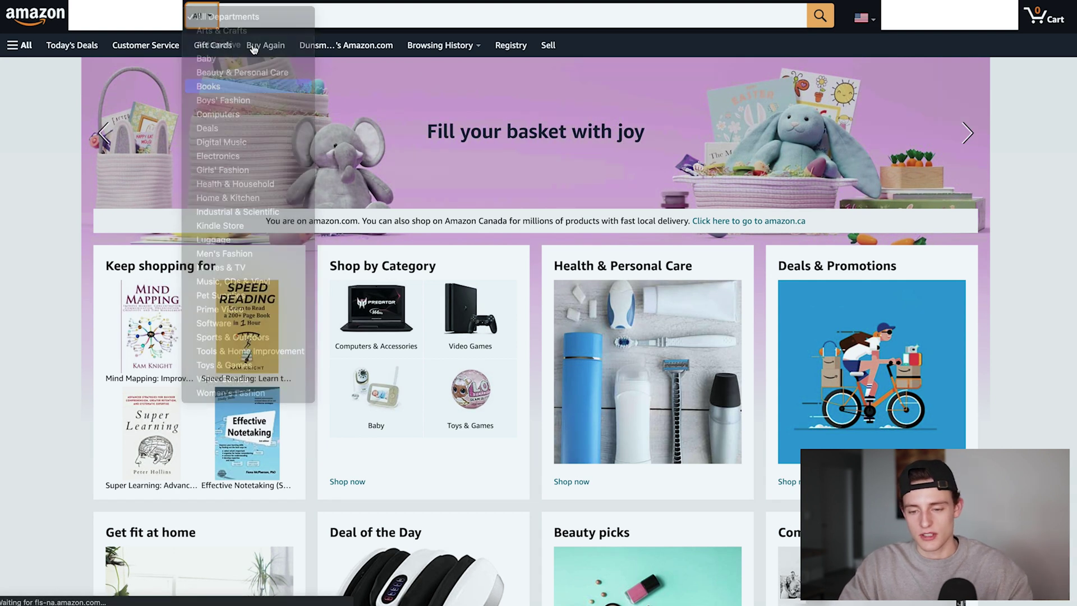
pyautogui.write('hydr')
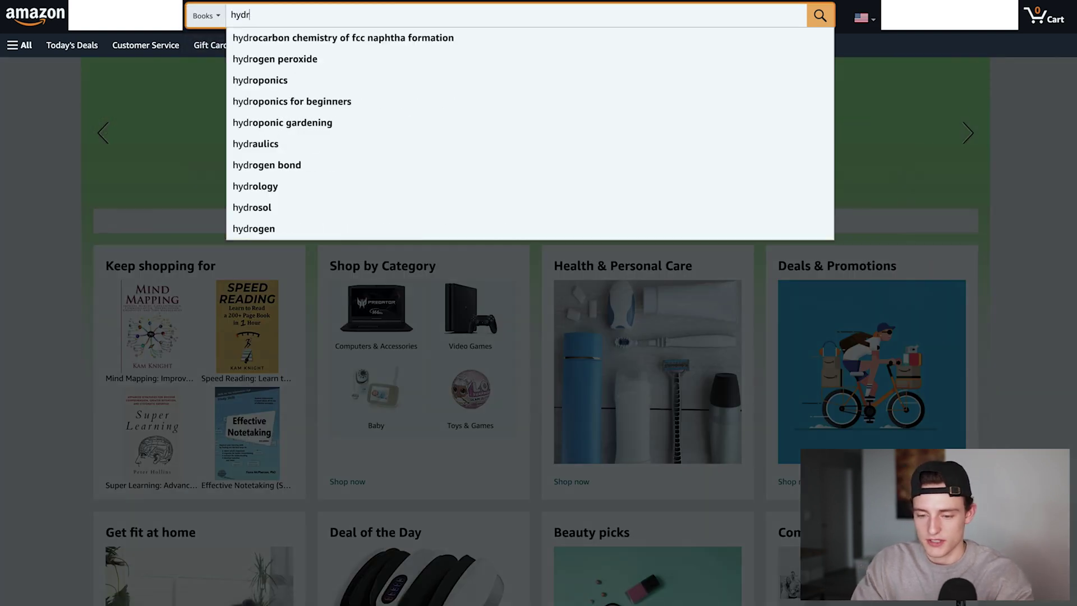
pyautogui.write('oponics')
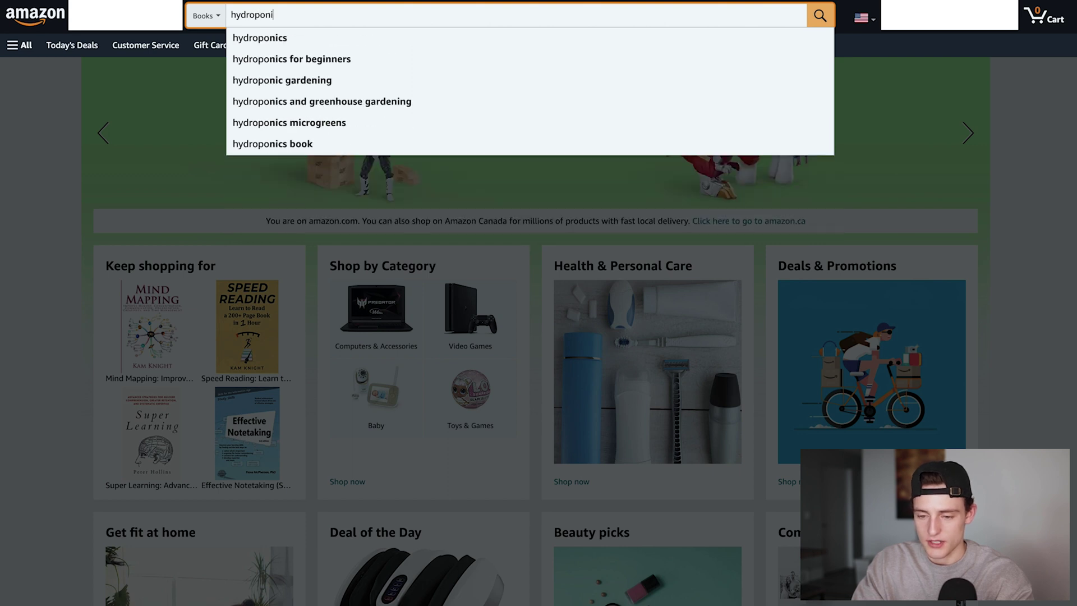
pyautogui.press('Return')
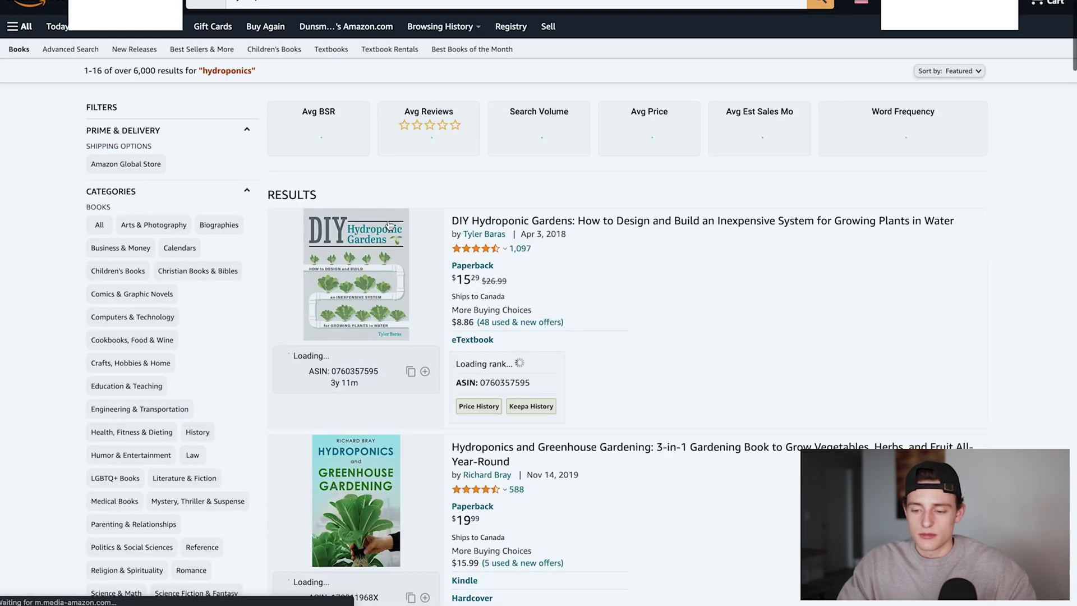
pyautogui.click(561, 204)
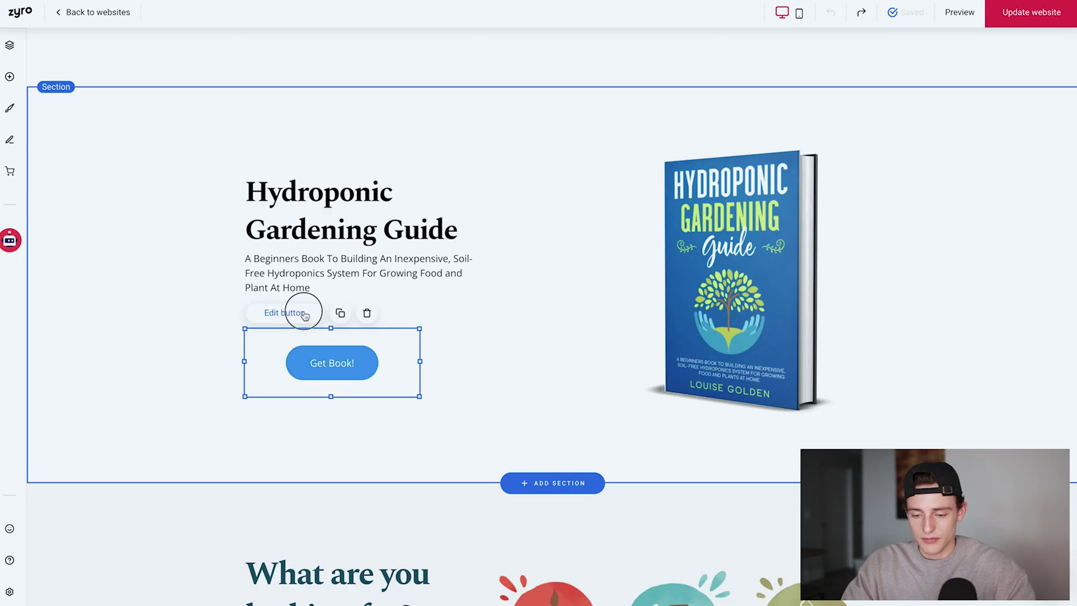
# Paste the DIY Hydroponic Gardens Amazon URL as the Get Book! button's web address.
pyautogui.click(291, 313)
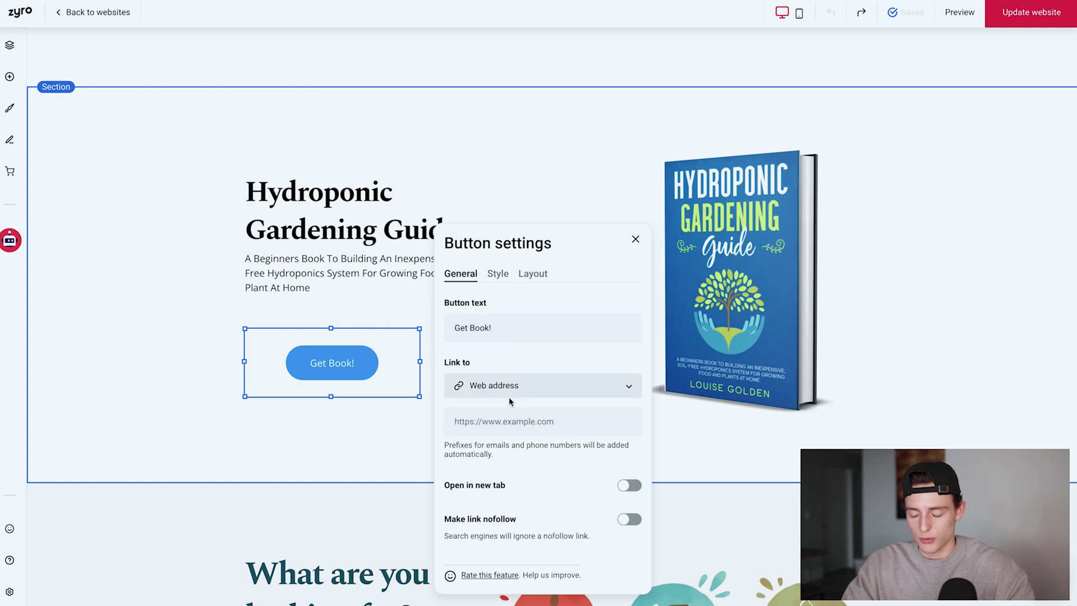
pyautogui.click(476, 421)
pyautogui.hotkey('ctrl', 'v')
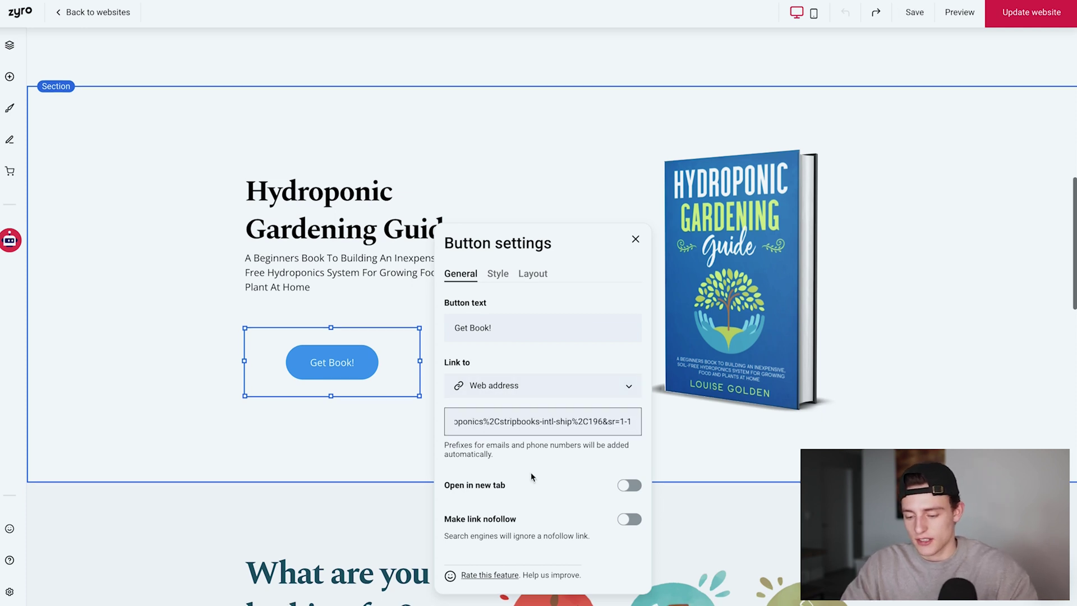
pyautogui.scroll(-3, 532, 477)
pyautogui.click(584, 397)
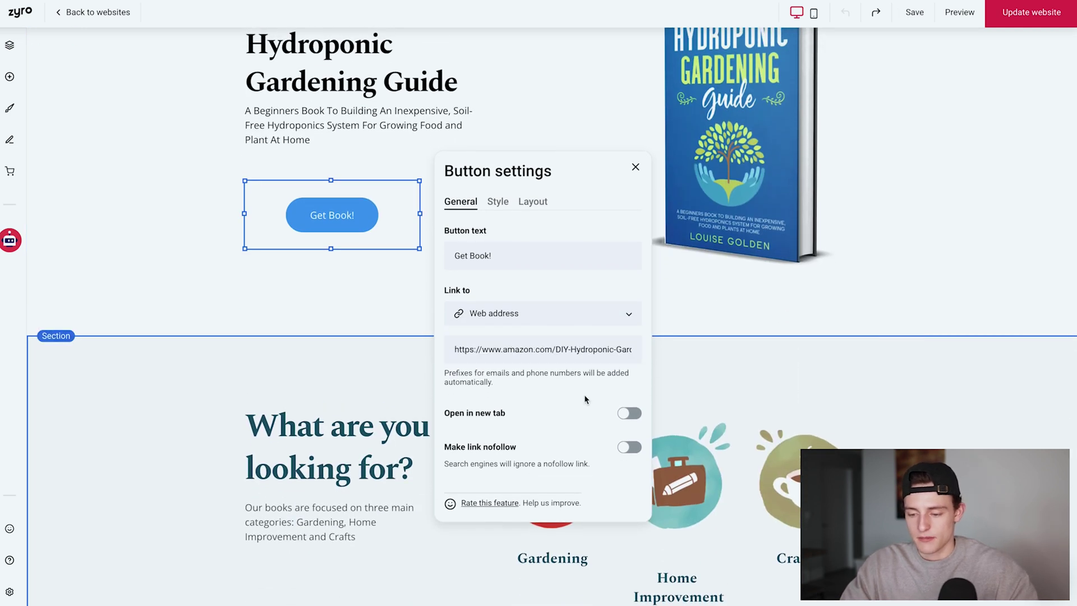
pyautogui.click(755, 300)
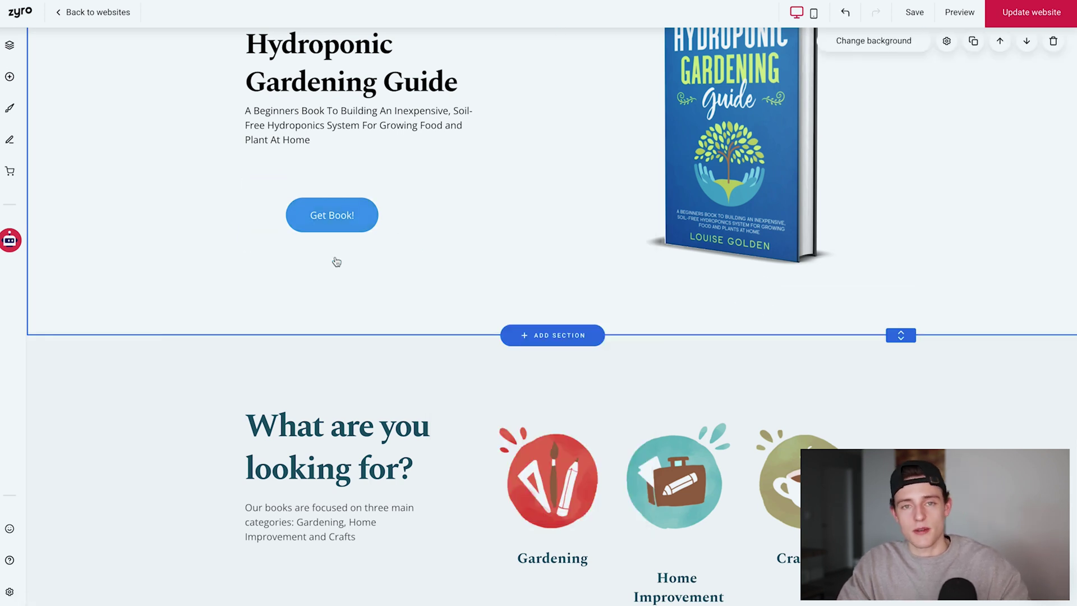
pyautogui.scroll(3, 474, 234)
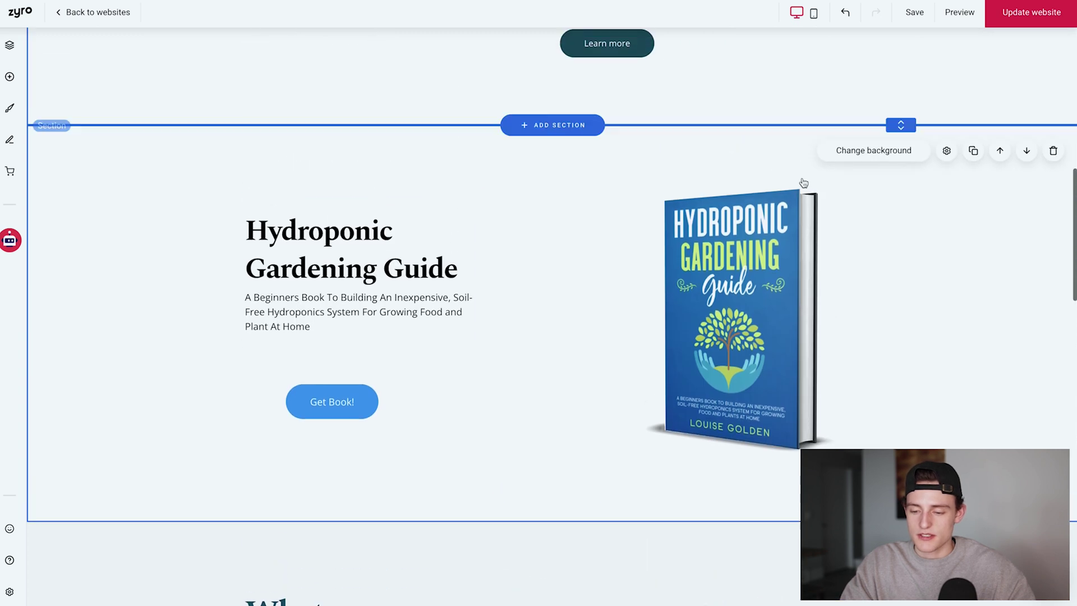
pyautogui.scroll(-6, 395, 487)
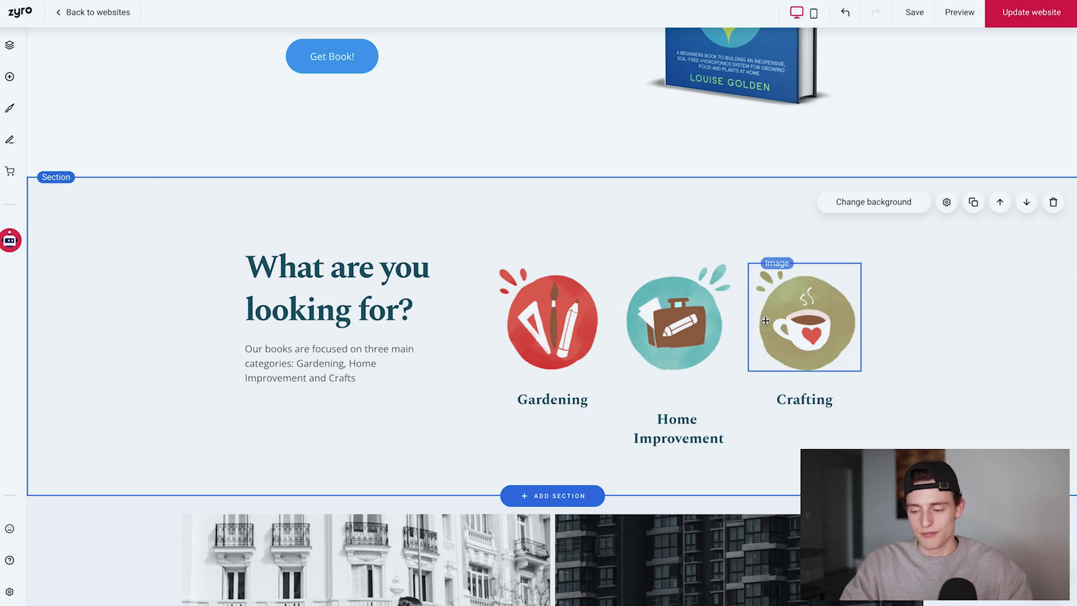
pyautogui.scroll(-7, 516, 380)
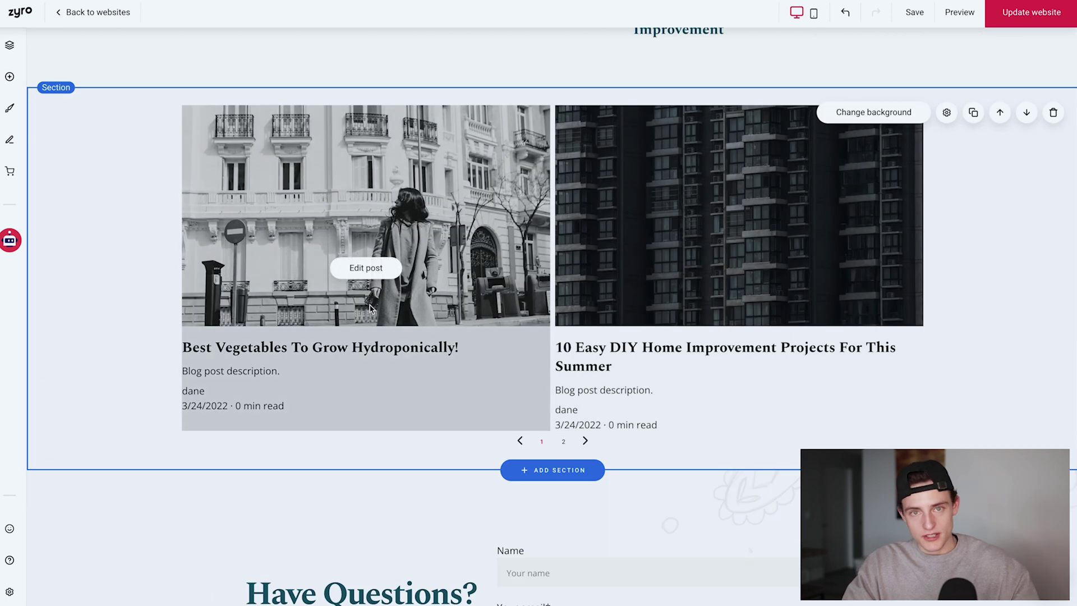
pyautogui.click(549, 470)
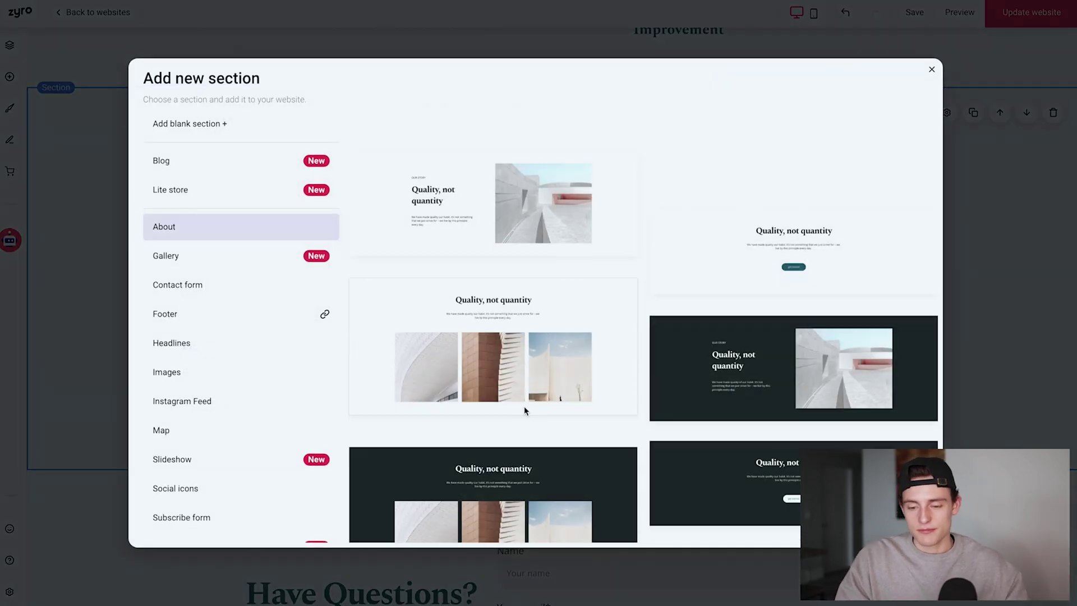
pyautogui.click(194, 157)
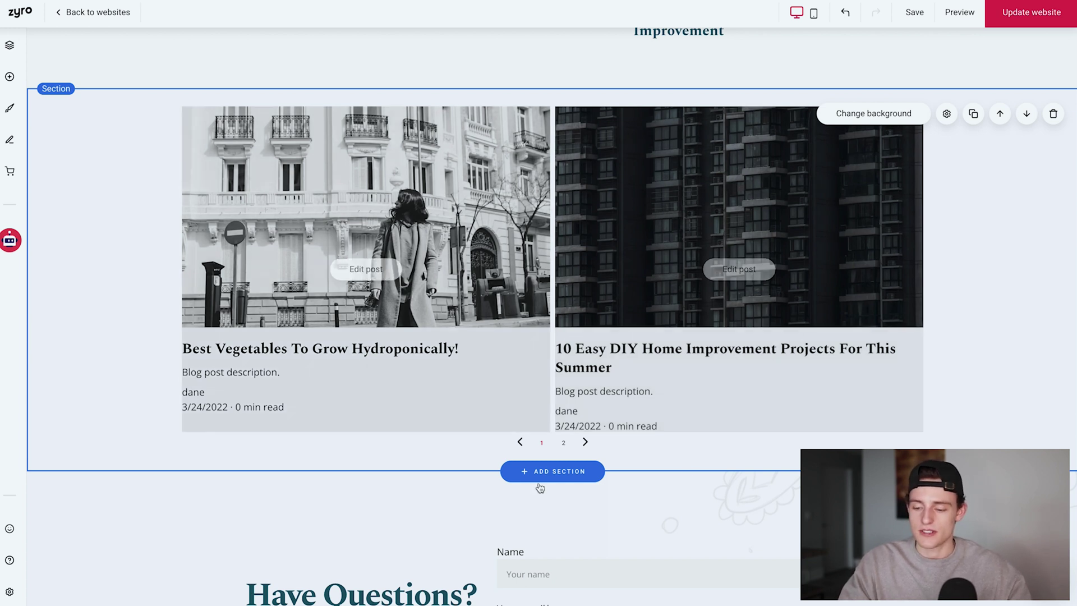
pyautogui.scroll(15, 717, 369)
pyautogui.scroll(-8, 718, 375)
pyautogui.scroll(-10, 717, 374)
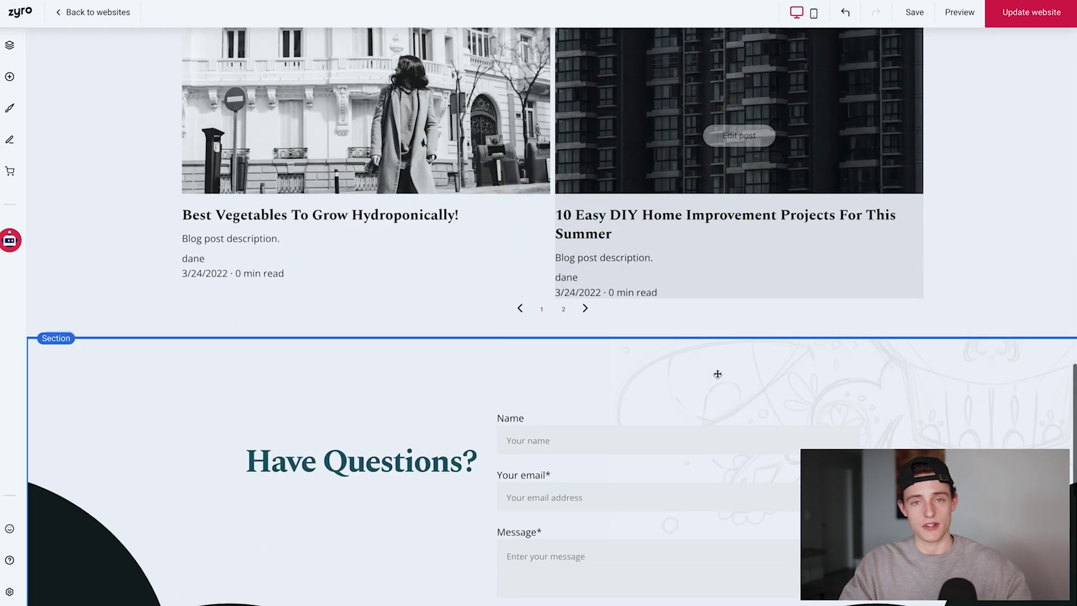
pyautogui.scroll(-6, 716, 372)
pyautogui.scroll(3, 202, 212)
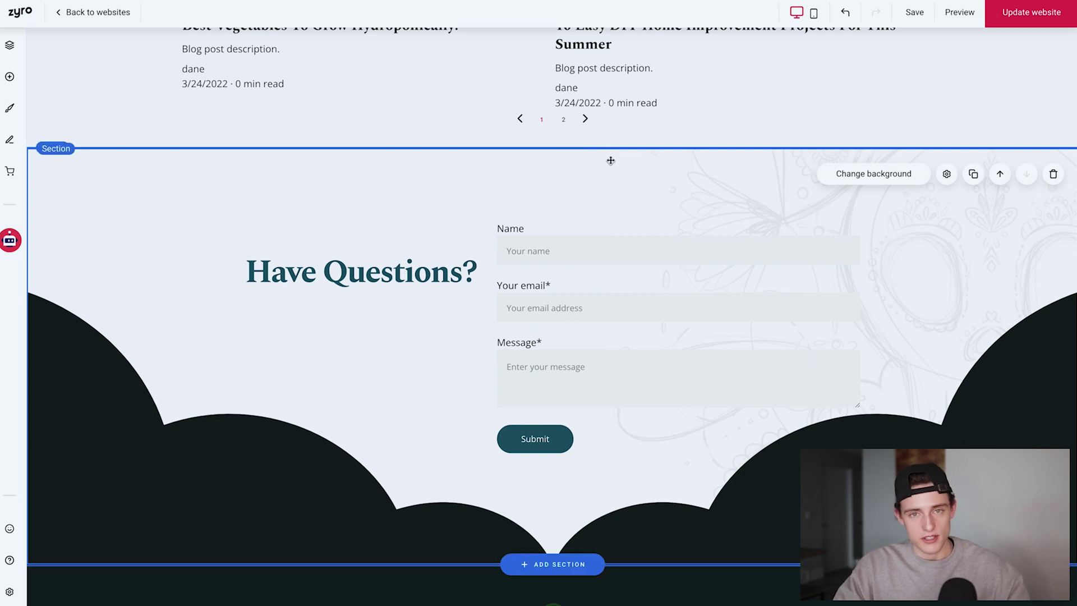
pyautogui.scroll(-1, 541, 291)
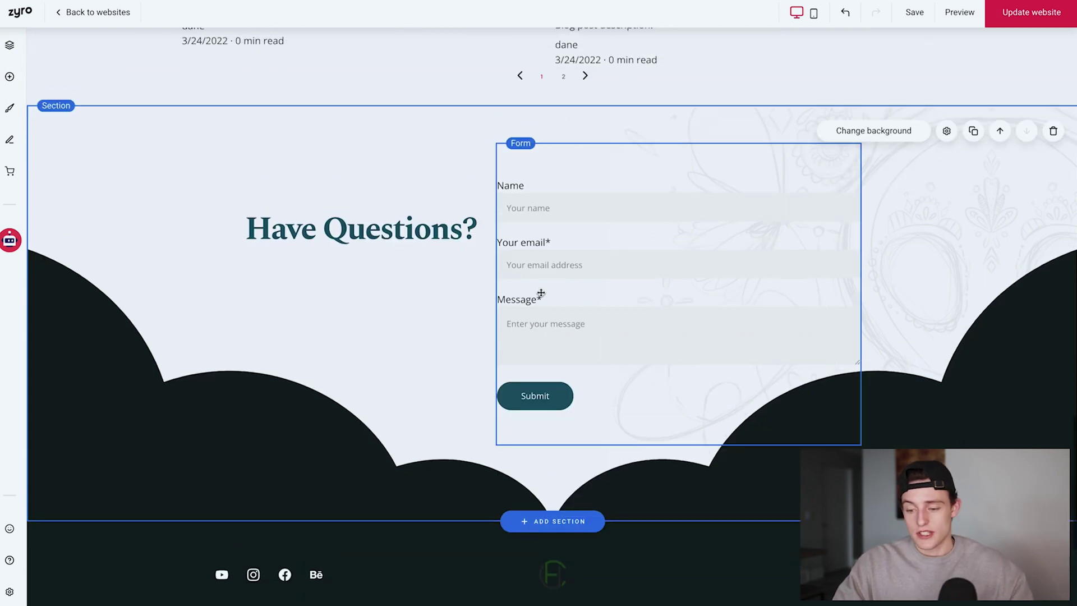
pyautogui.scroll(-4, 527, 275)
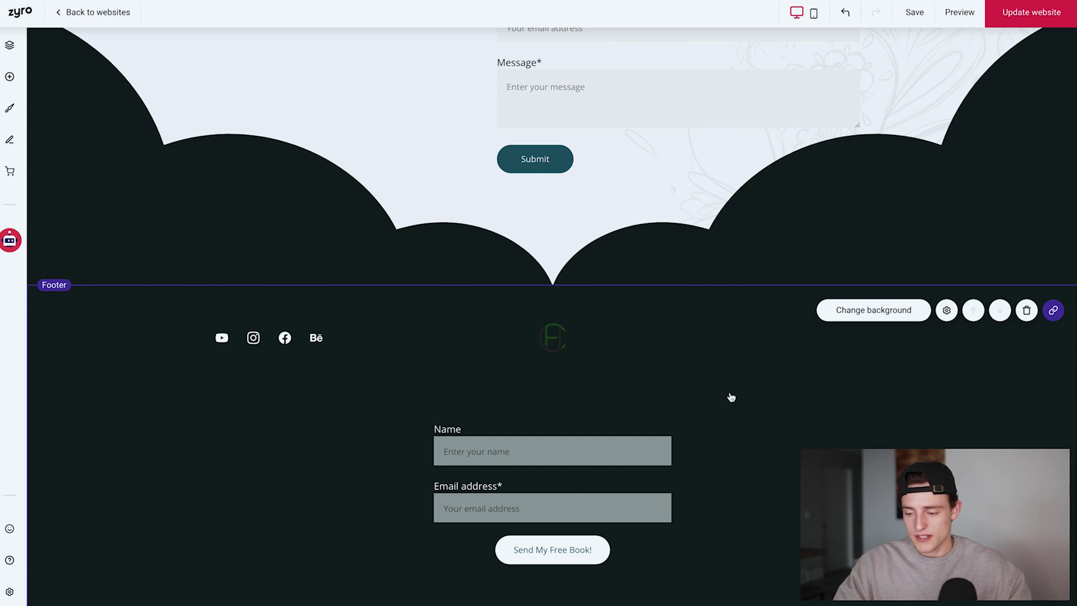
pyautogui.scroll(-1, 731, 398)
pyautogui.scroll(5, 411, 298)
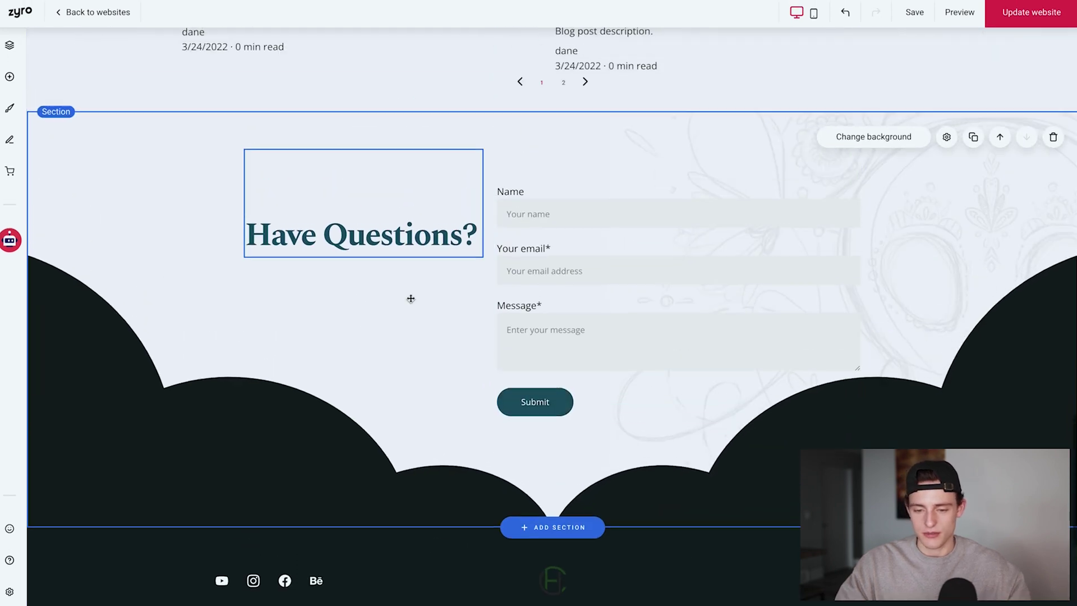
pyautogui.scroll(1, 411, 298)
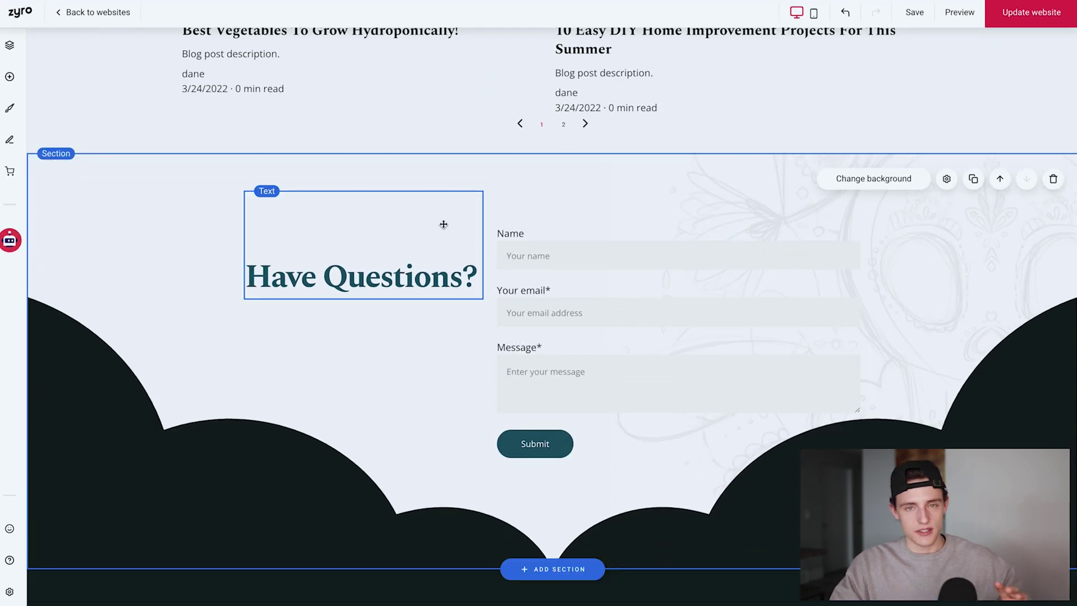
pyautogui.scroll(-5, 443, 225)
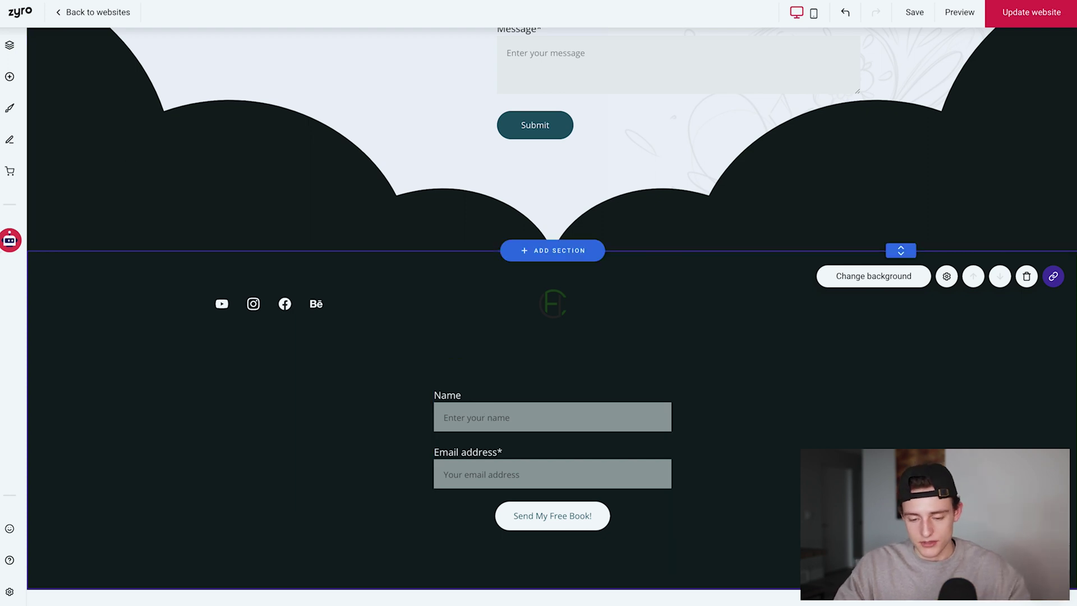
# View the Subscribe form's list under General settings > Form submissions.
pyautogui.click(11, 594)
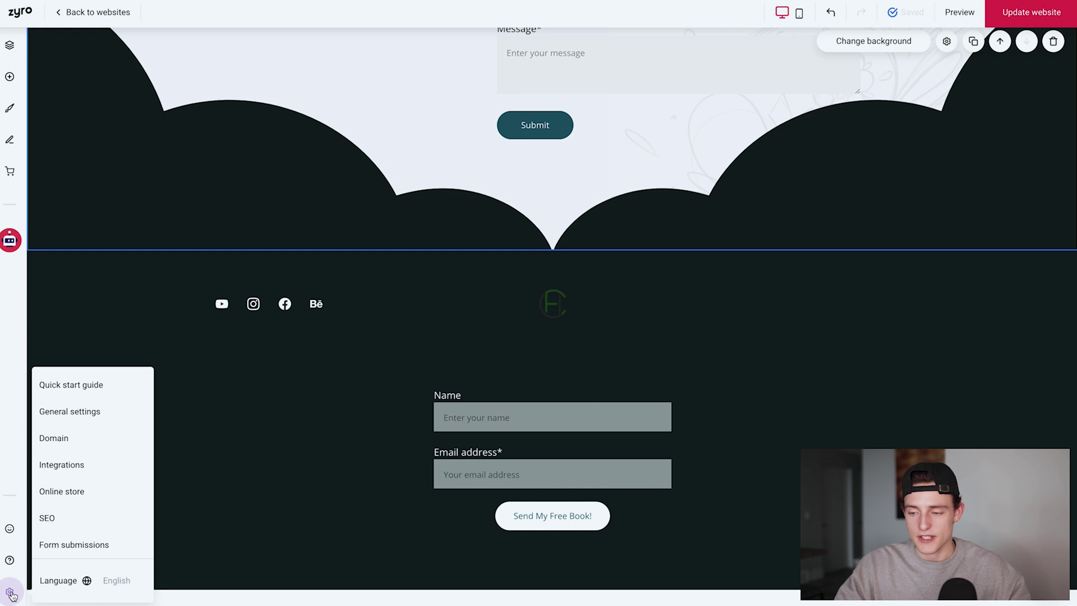
pyautogui.click(91, 428)
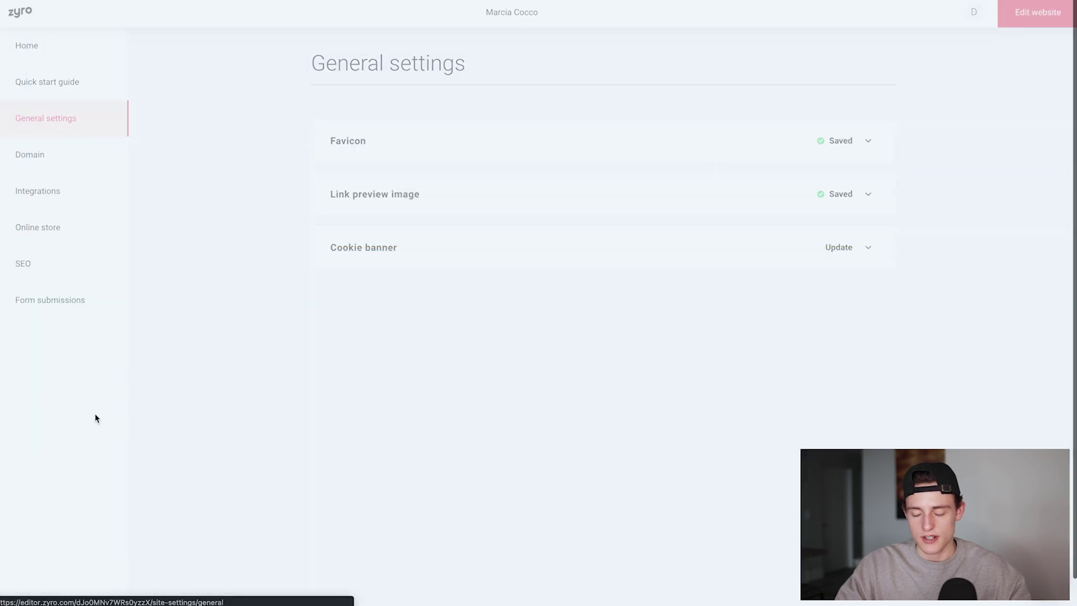
pyautogui.click(26, 295)
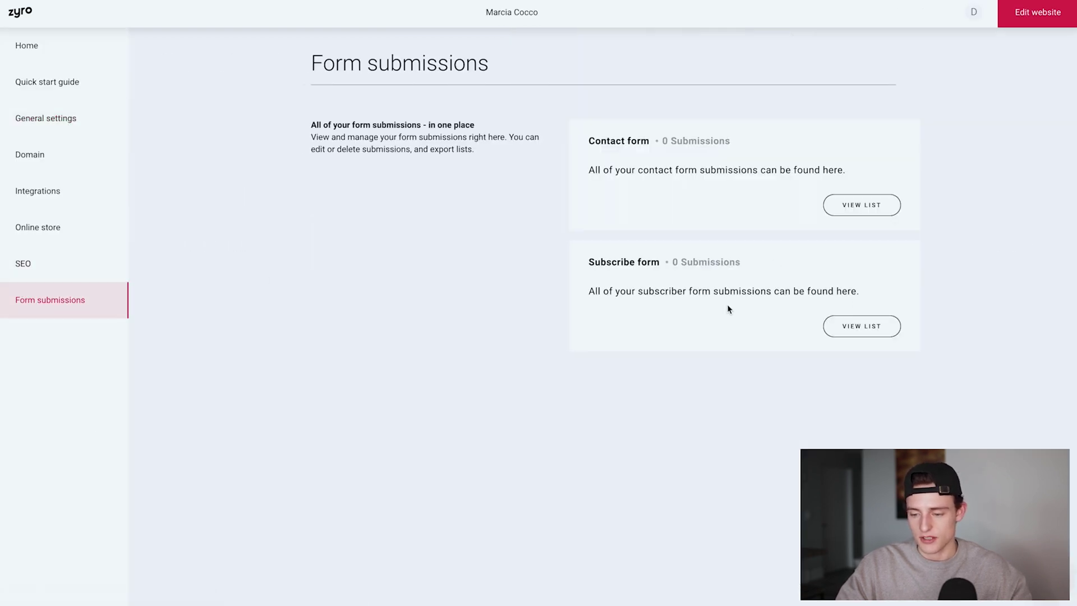
pyautogui.click(862, 326)
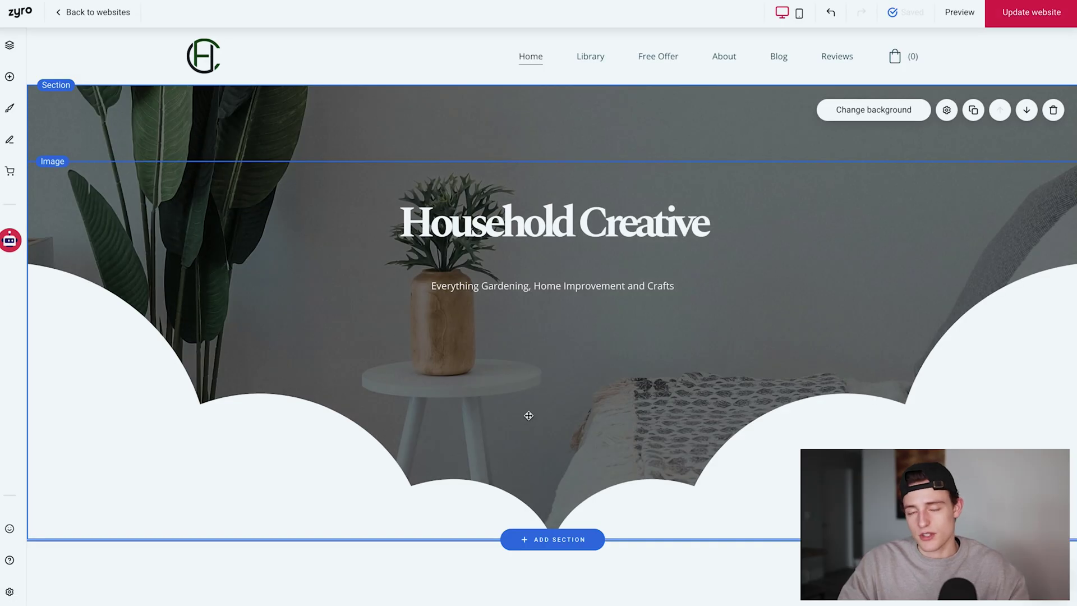
# Select the footer's free-book signup form and bring up the Add element list.
pyautogui.scroll(-3, 530, 418)
pyautogui.scroll(-20, 530, 420)
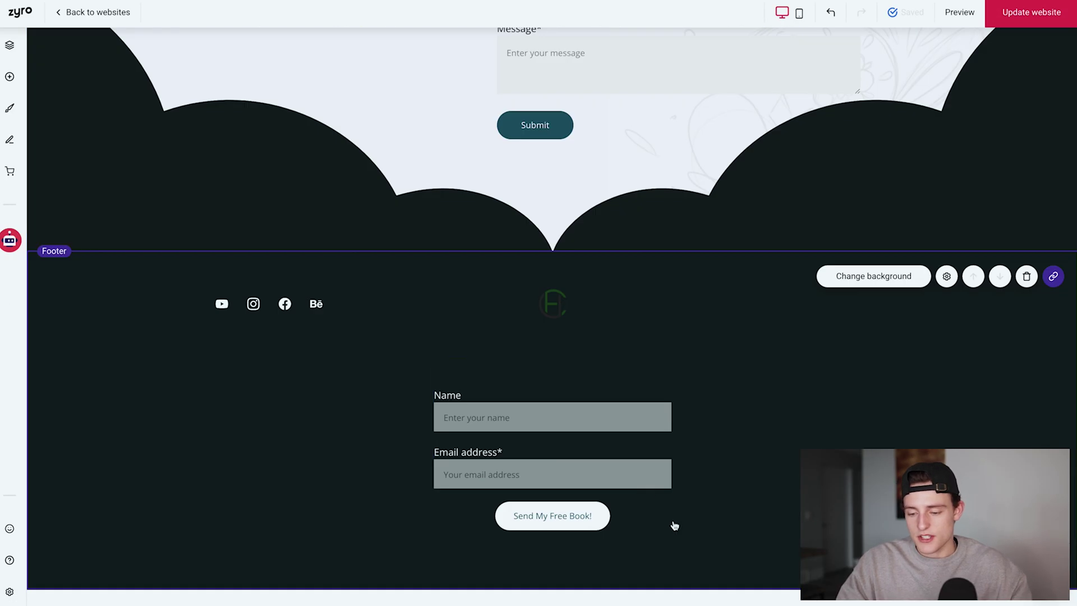
pyautogui.click(604, 456)
pyautogui.click(587, 322)
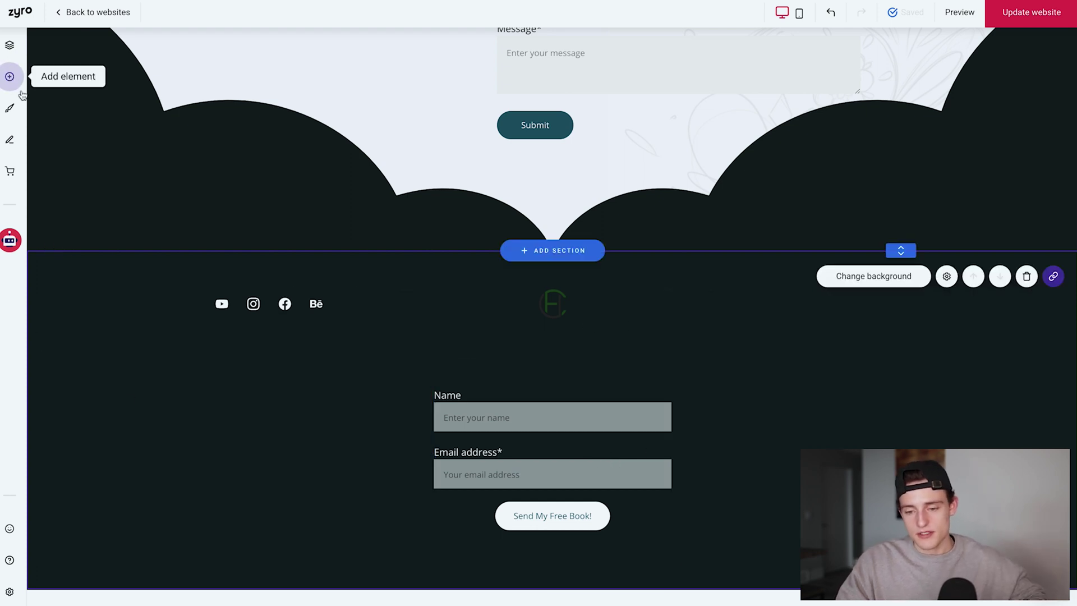
pyautogui.scroll(3, 580, 177)
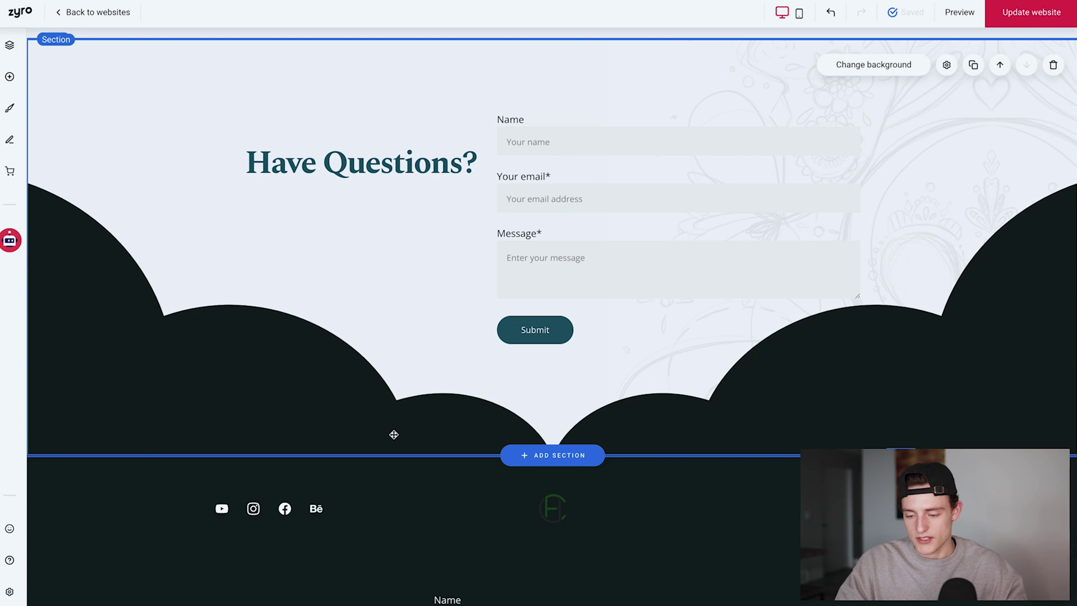
pyautogui.scroll(-4, 392, 437)
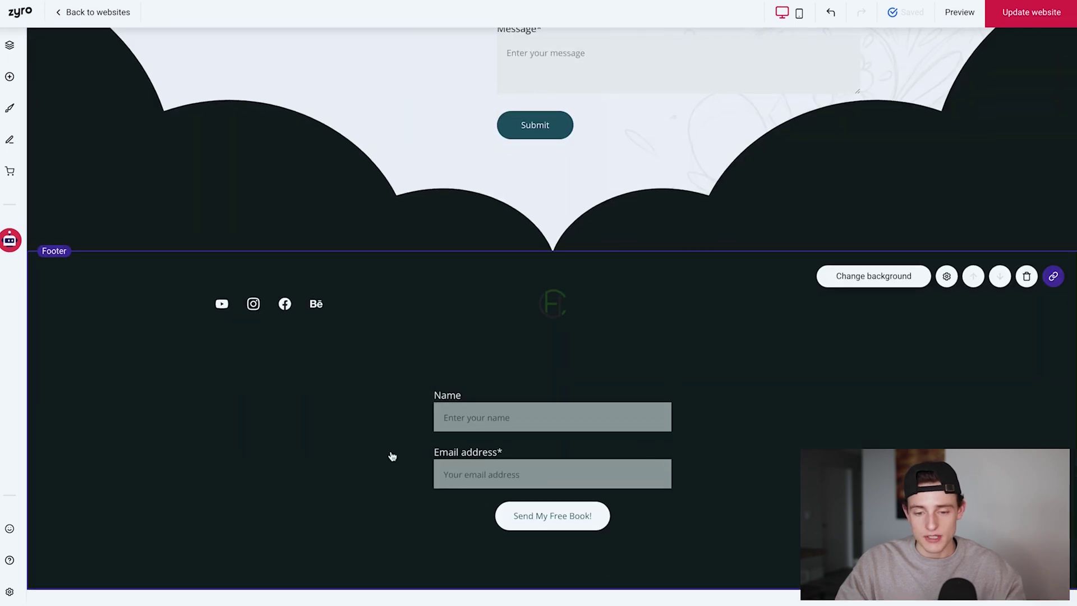
pyautogui.click(10, 76)
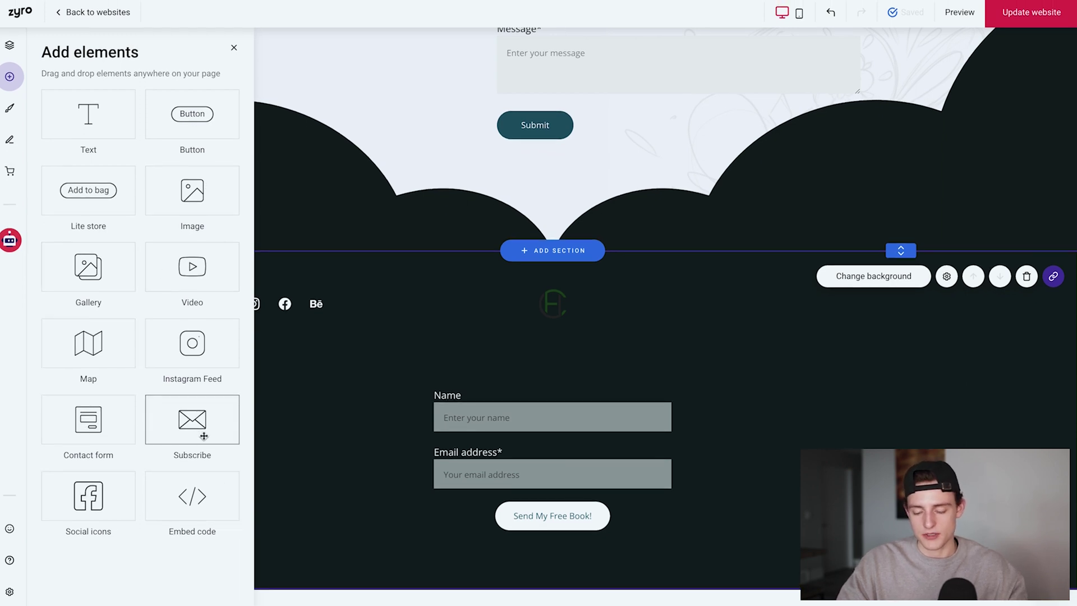
# Review the signup form's style, general and field settings, then add a Text element above it.
pyautogui.click(539, 445)
pyautogui.click(481, 360)
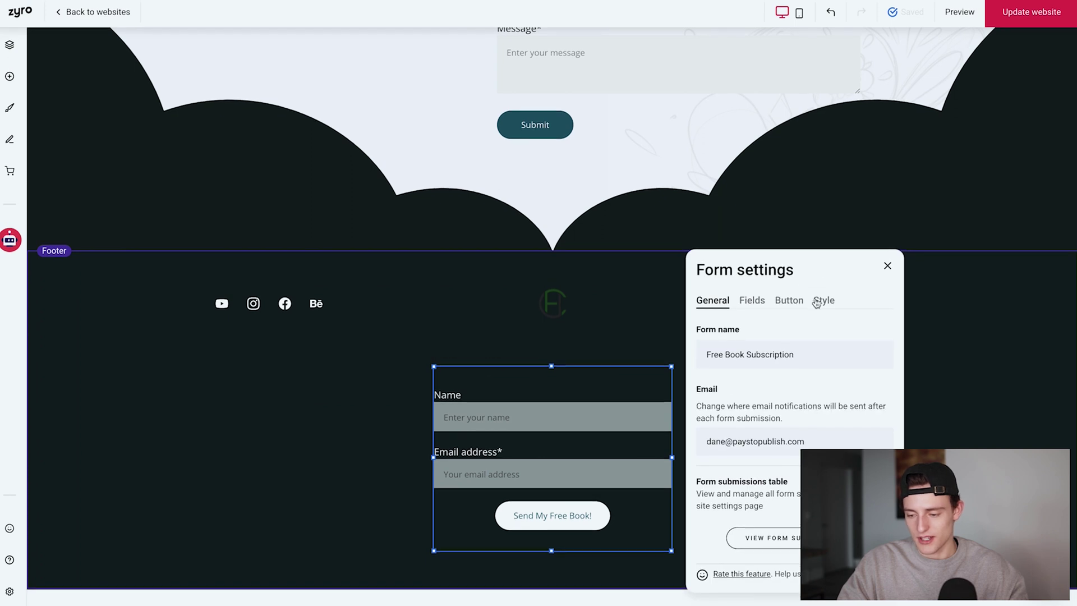
pyautogui.click(824, 318)
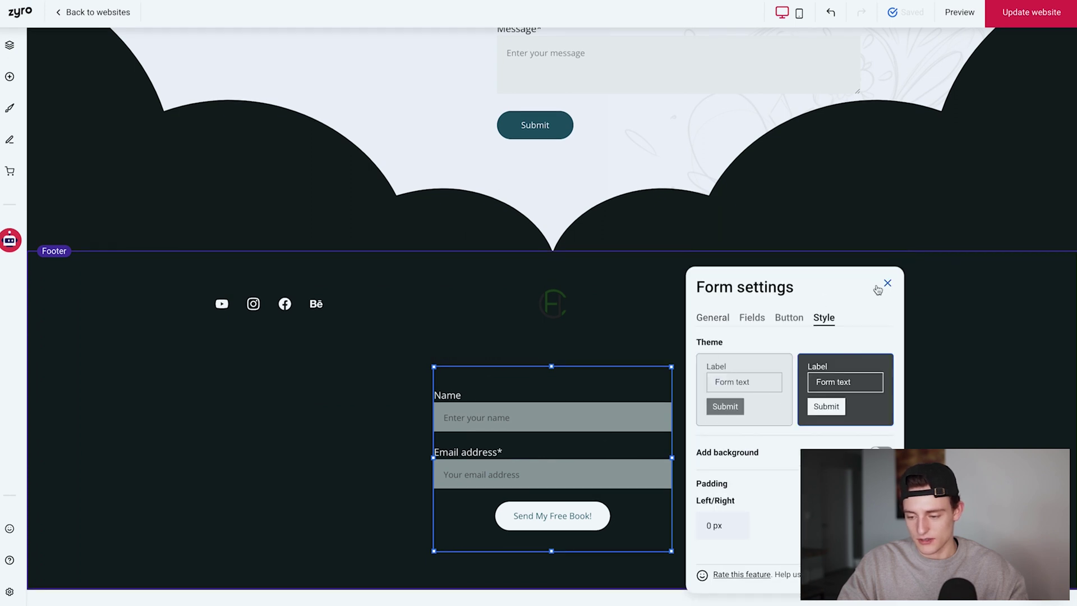
pyautogui.click(729, 322)
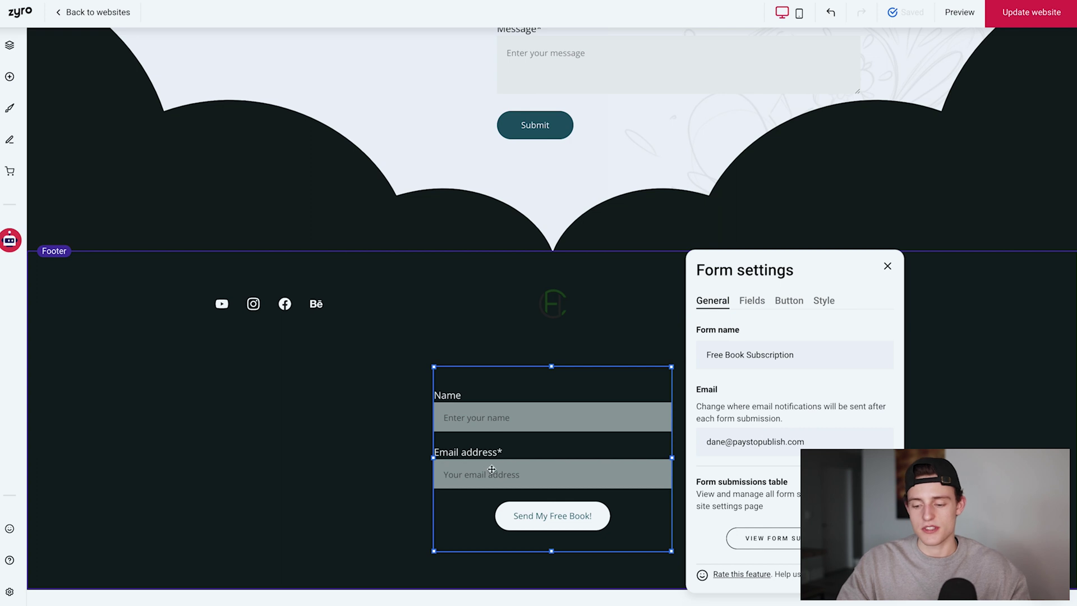
pyautogui.click(753, 300)
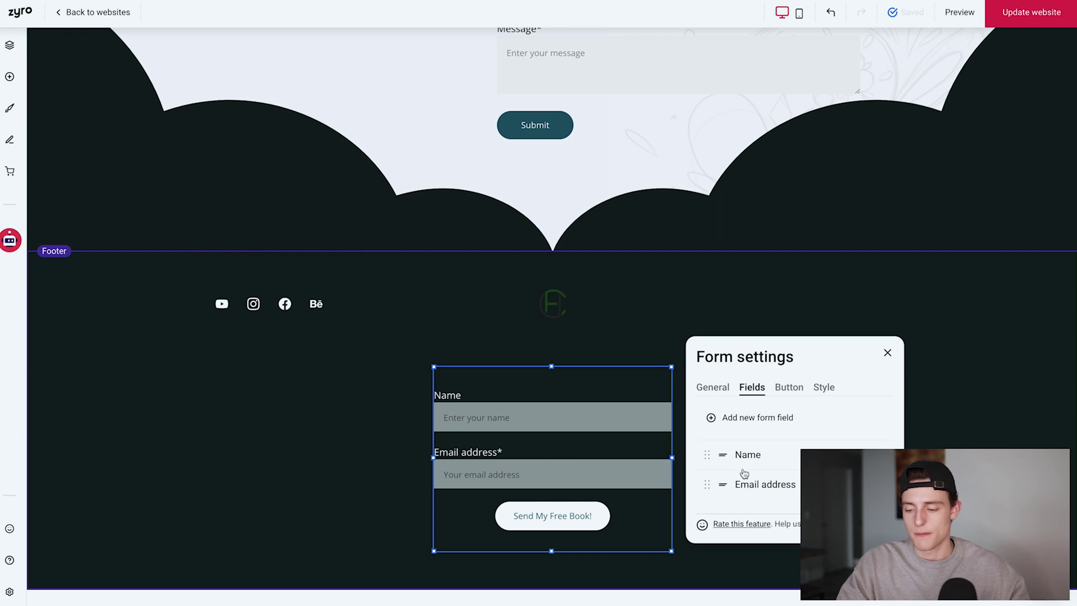
pyautogui.click(936, 365)
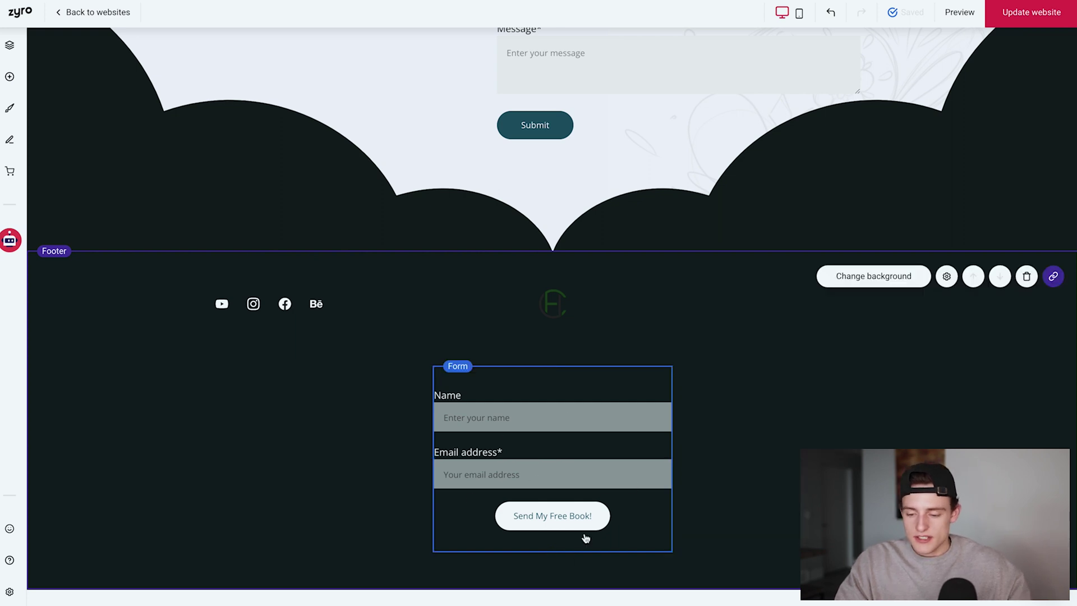
pyautogui.click(9, 77)
# Add a new footer heading reading 'Subscribe For A Free Book!'.
pyautogui.moveTo(90, 95); pyautogui.dragTo(490, 308)
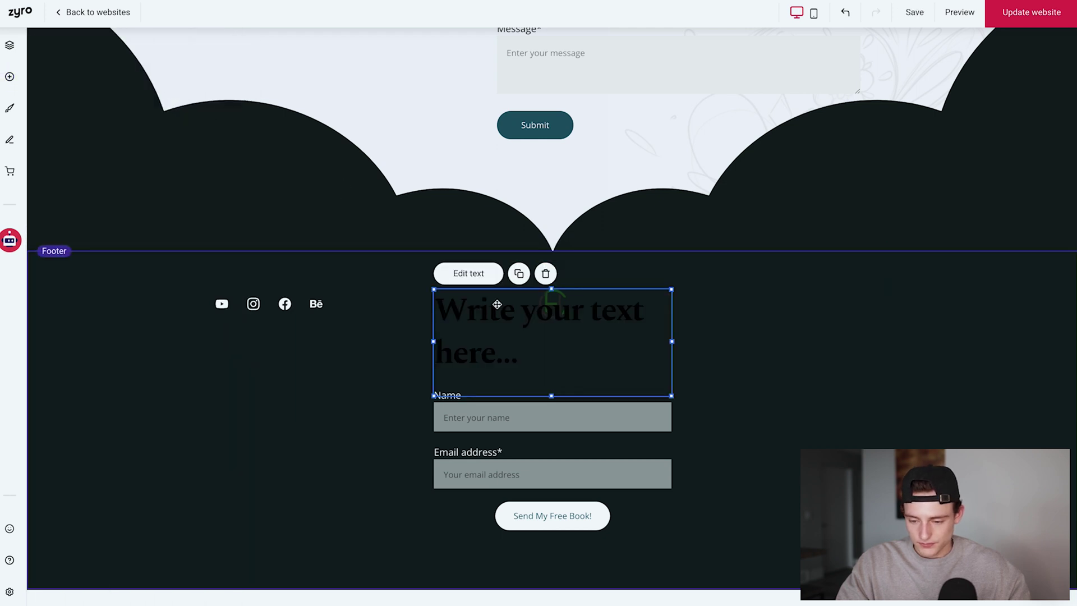
pyautogui.doubleClick(454, 349)
pyautogui.write('Subscribe For A Free Book!')
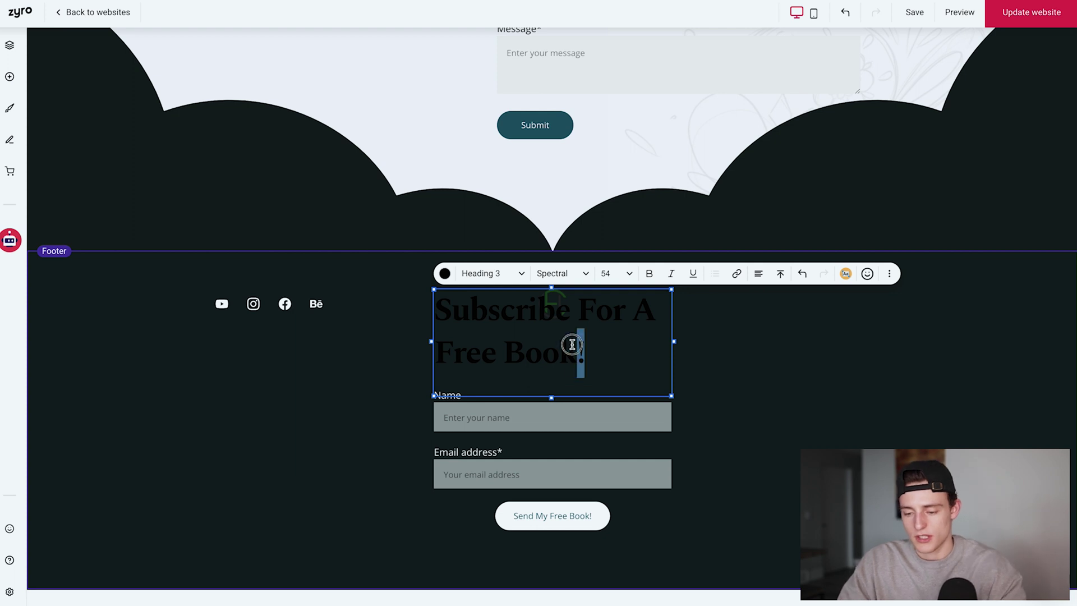
# Make the heading 32 px and white, and move it just above the signup form.
pyautogui.tripleClick(572, 344)
pyautogui.click(622, 275)
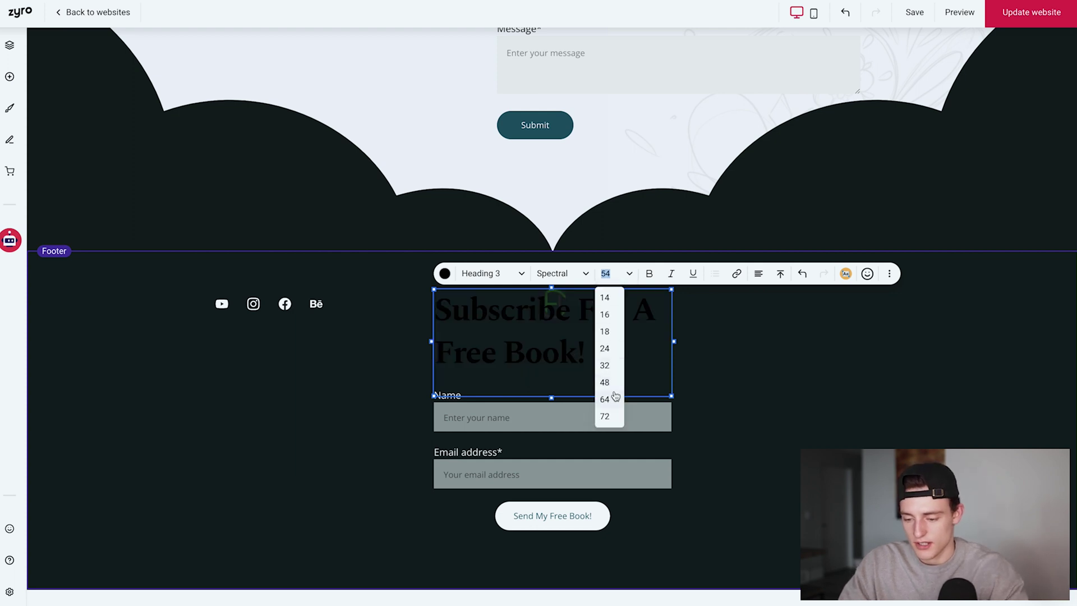
pyautogui.click(615, 369)
pyautogui.click(493, 273)
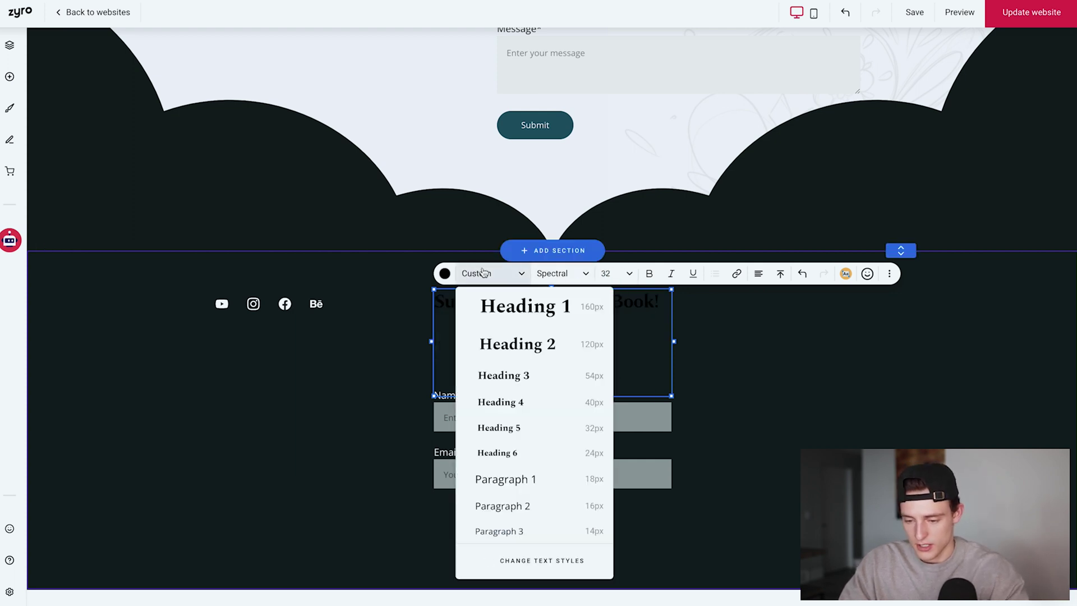
pyautogui.click(445, 273)
pyautogui.click(520, 302)
pyautogui.moveTo(522, 312); pyautogui.dragTo(622, 378)
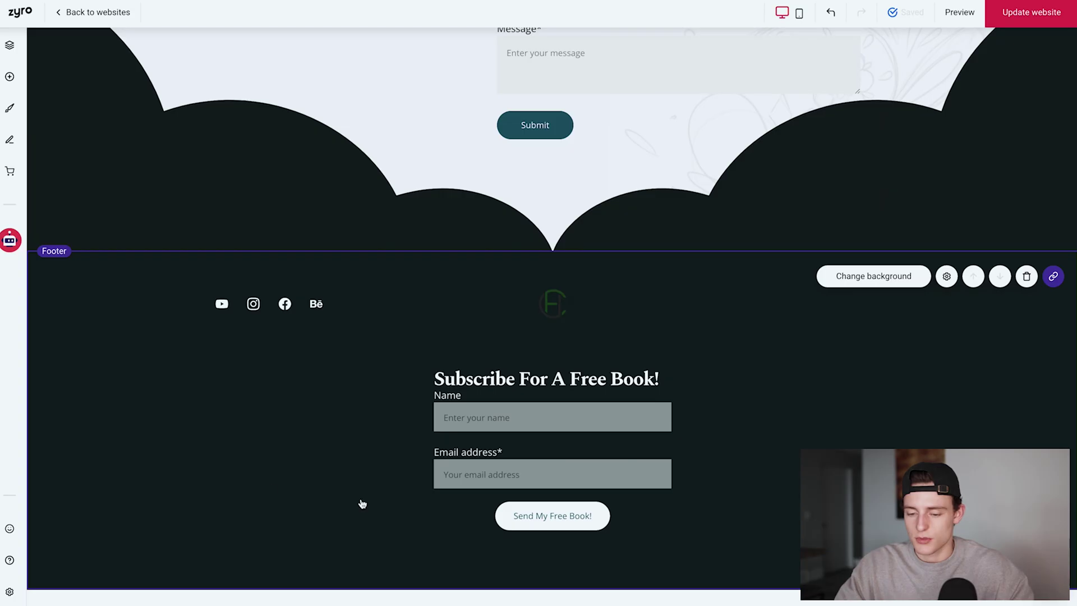
# Switch to mobile view and scroll through the Household Creative home page.
pyautogui.scroll(20, 362, 504)
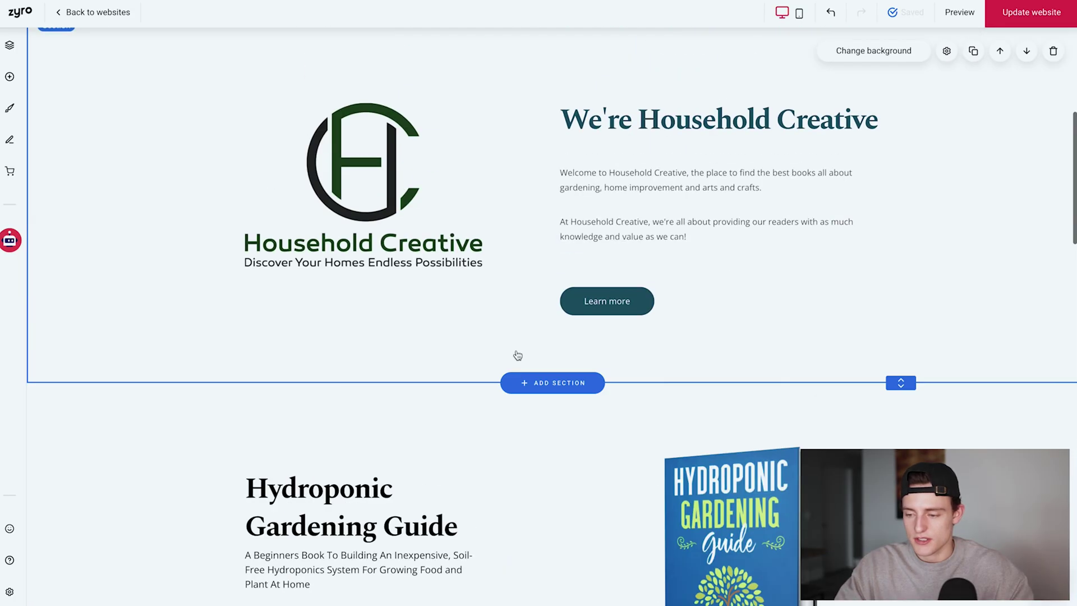
pyautogui.scroll(-20, 858, 128)
pyautogui.moveTo(893, 13)
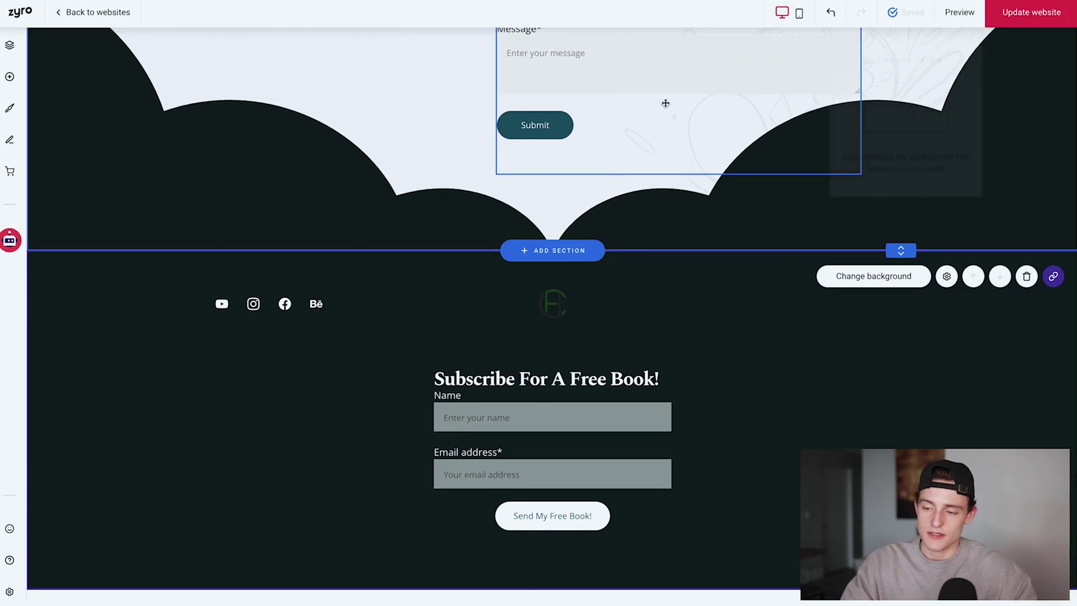
pyautogui.click(799, 12)
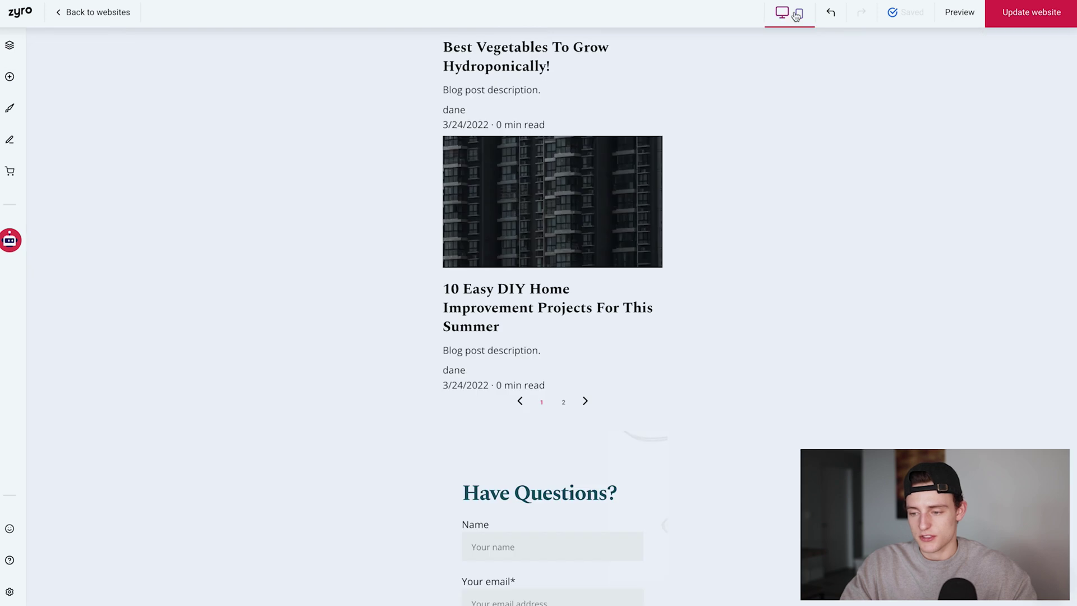
pyautogui.scroll(15, 531, 457)
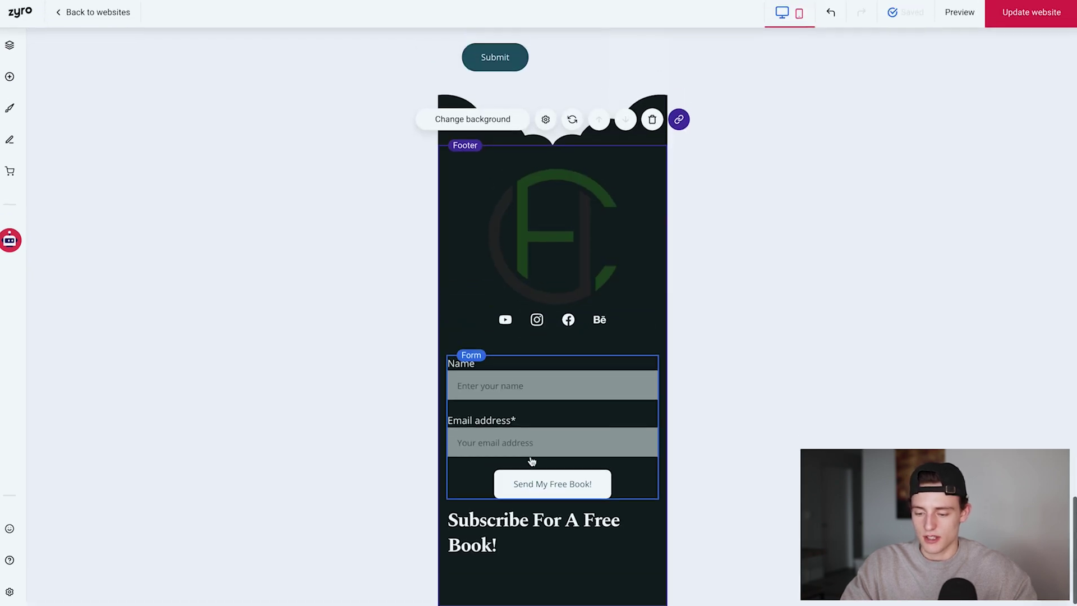
pyautogui.scroll(-15, 531, 458)
pyautogui.scroll(15, 563, 464)
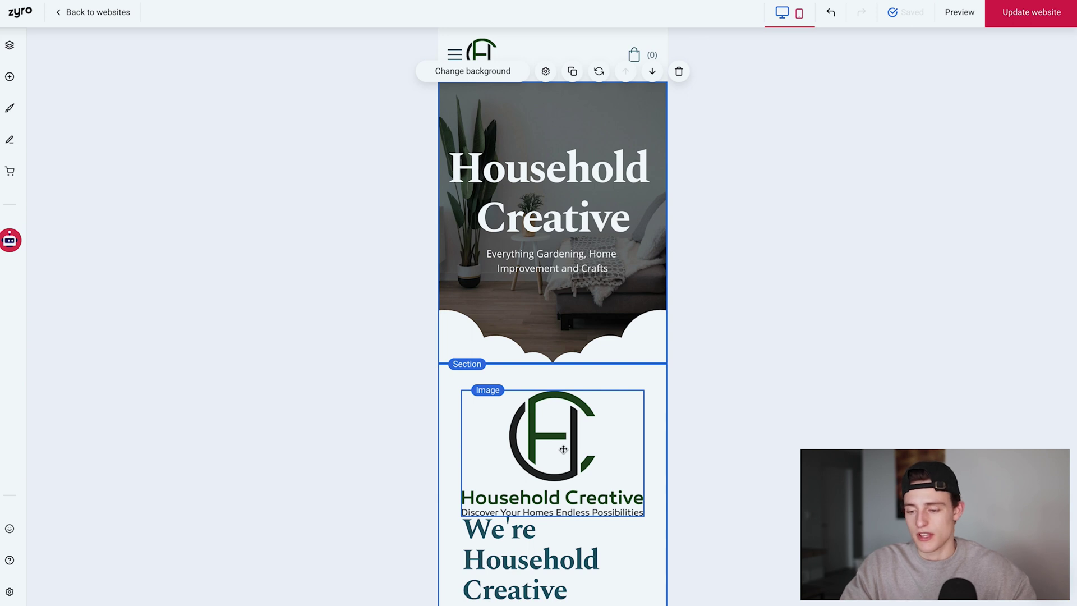
# Open the Library page from the site's navigation bar to show its Our Books banner.
pyautogui.scroll(-6, 554, 168)
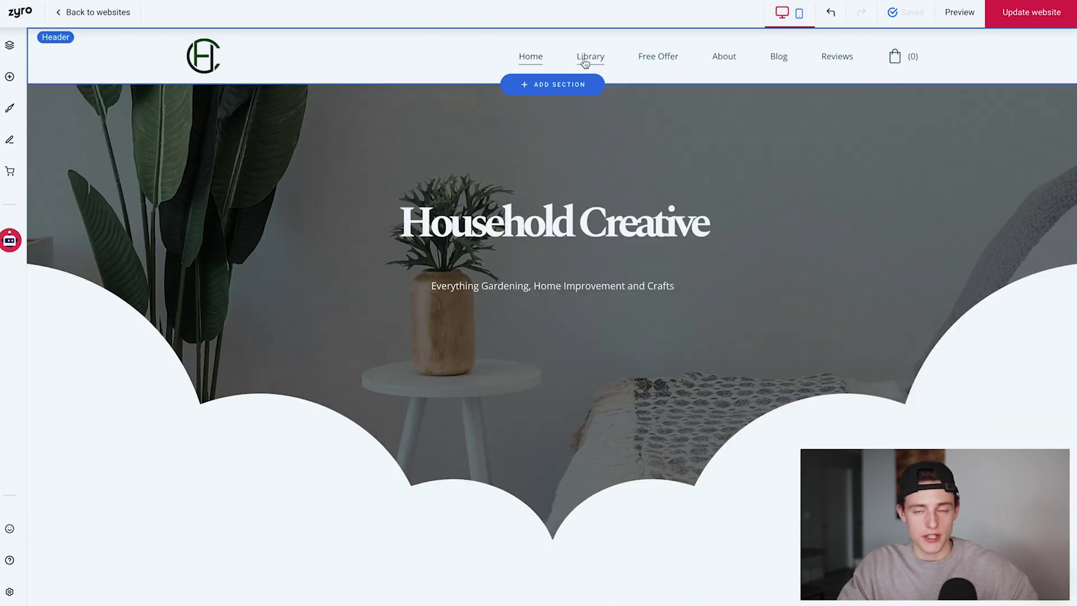
pyautogui.click(587, 60)
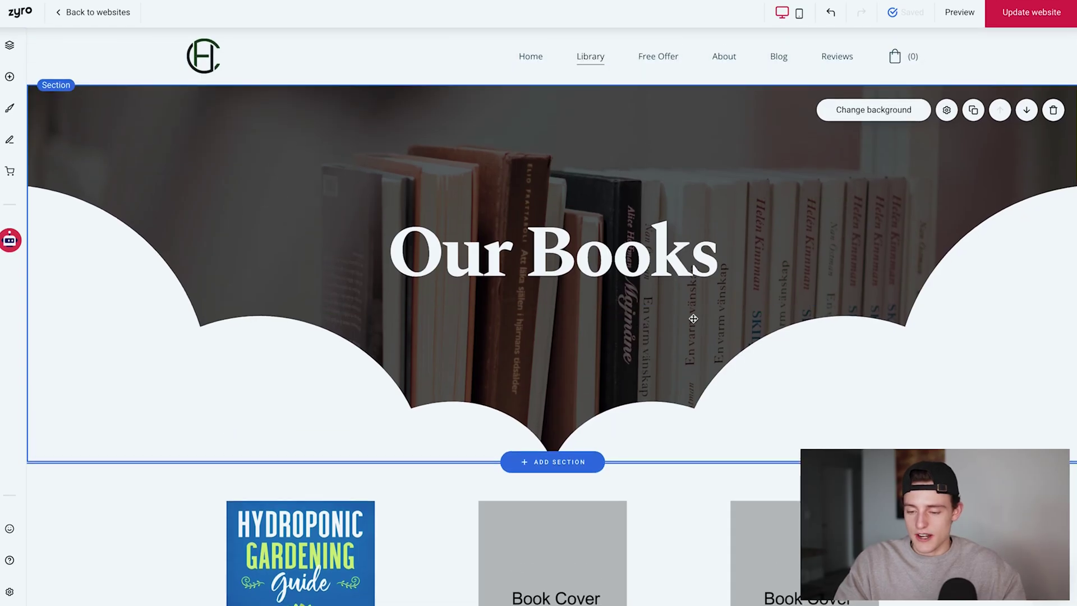
# Replace the 'Our Books' banner heading text with 'Library'.
pyautogui.click(655, 263)
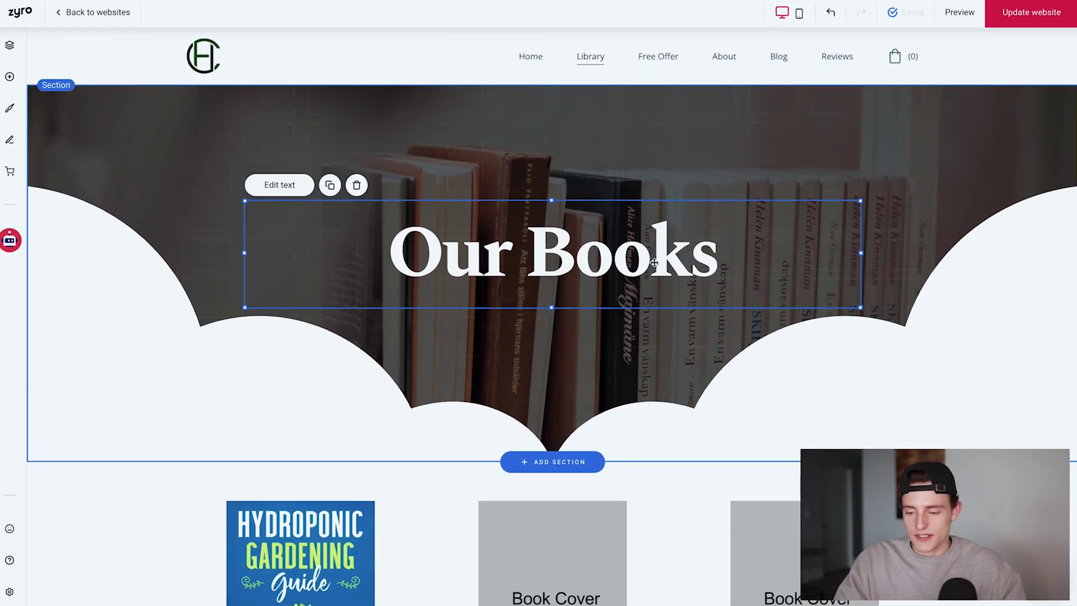
pyautogui.doubleClick(556, 266)
pyautogui.write('L')
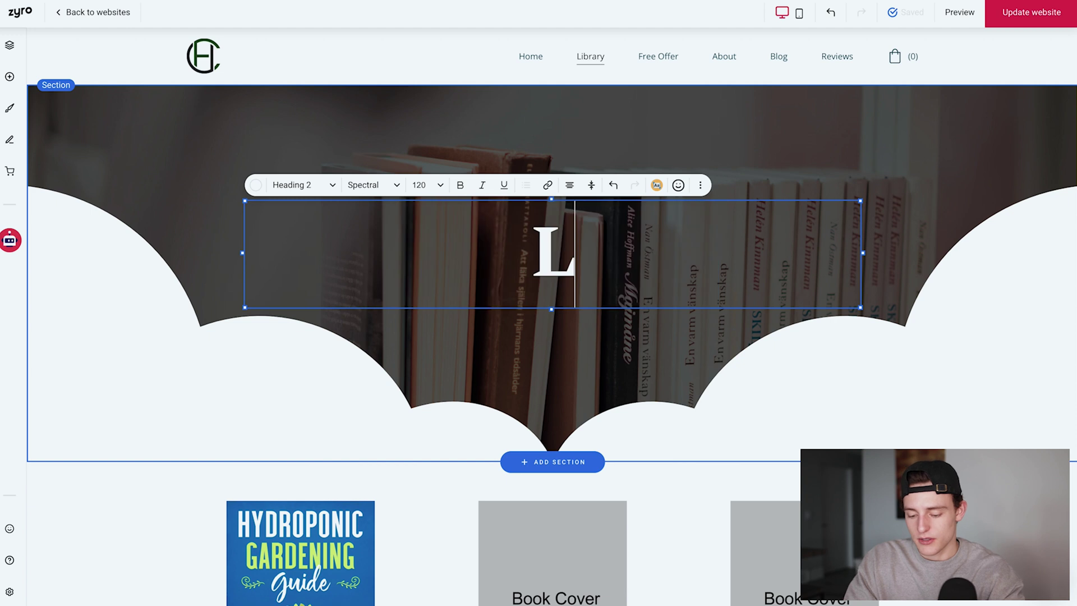
pyautogui.write('ibrary')
pyautogui.click(770, 391)
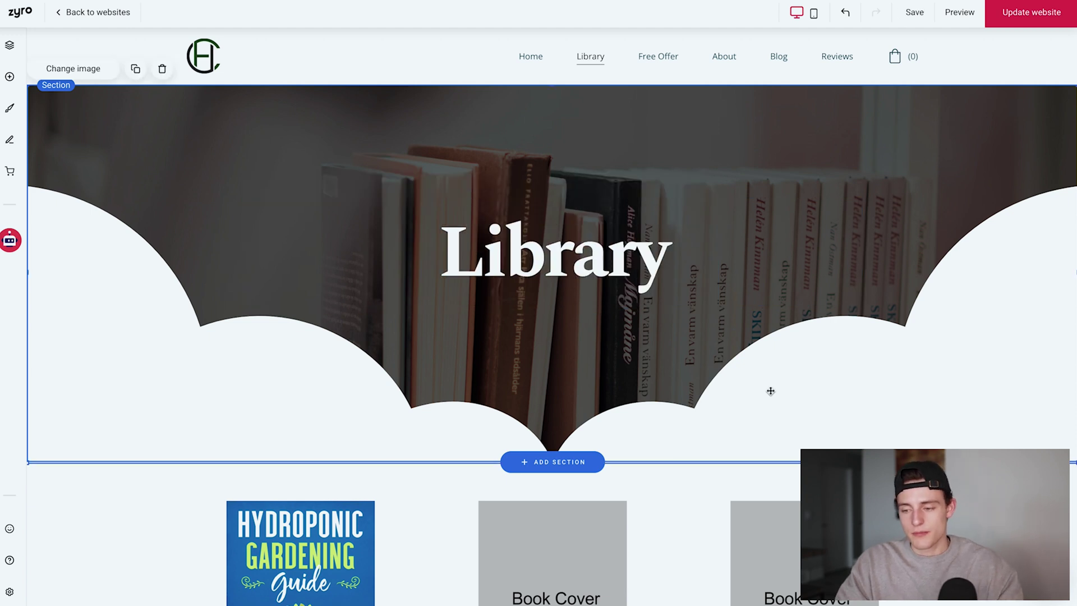
pyautogui.scroll(-1, 594, 222)
pyautogui.scroll(1, 730, 168)
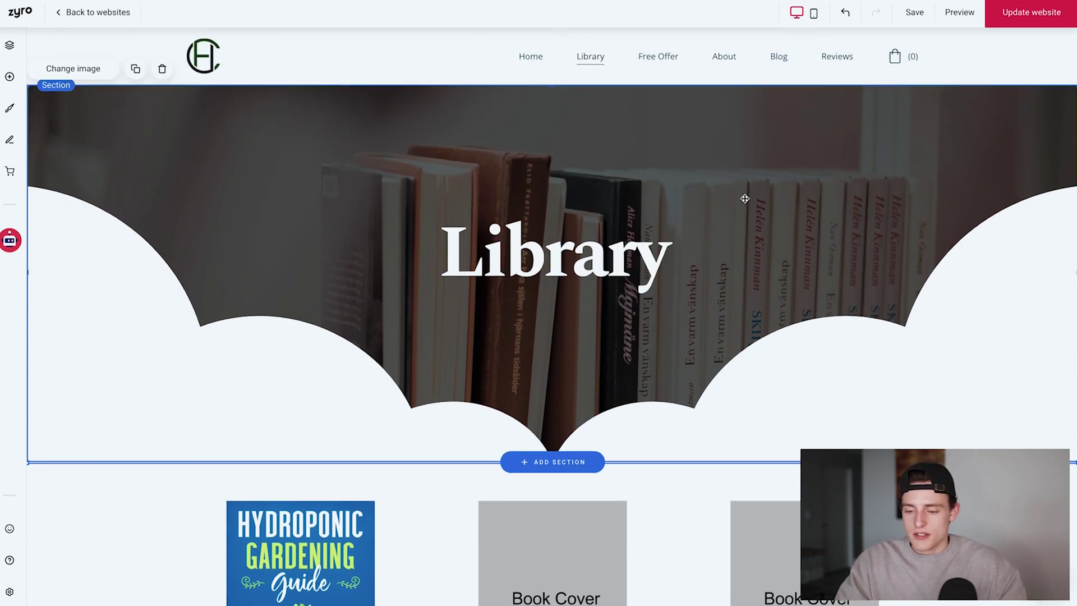
pyautogui.scroll(-7, 674, 148)
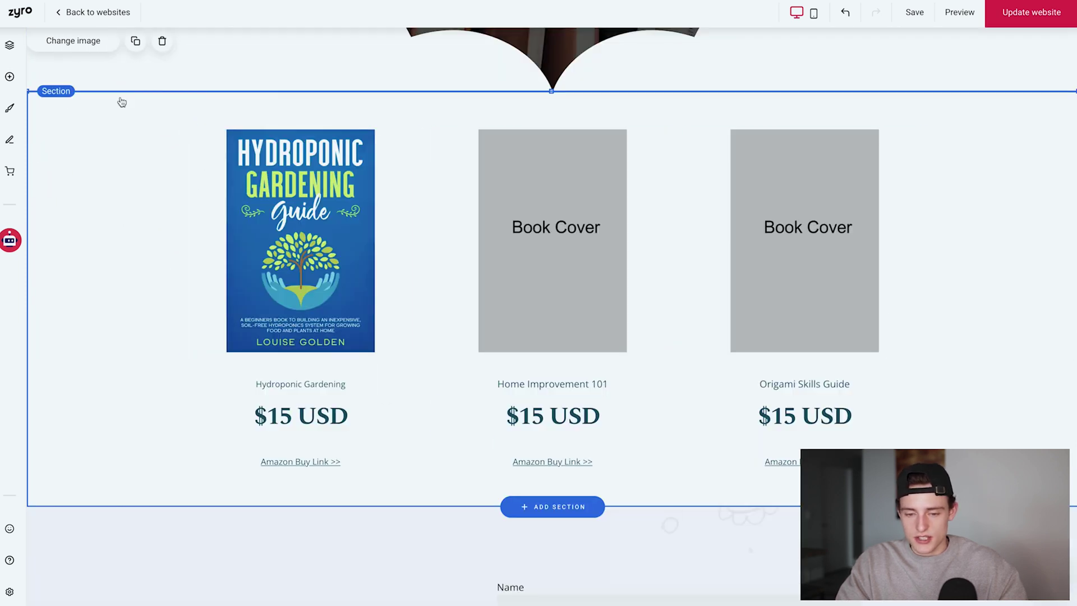
# Scroll to the three $15 USD books, closing the add-section panel without adding anything.
pyautogui.click(551, 506)
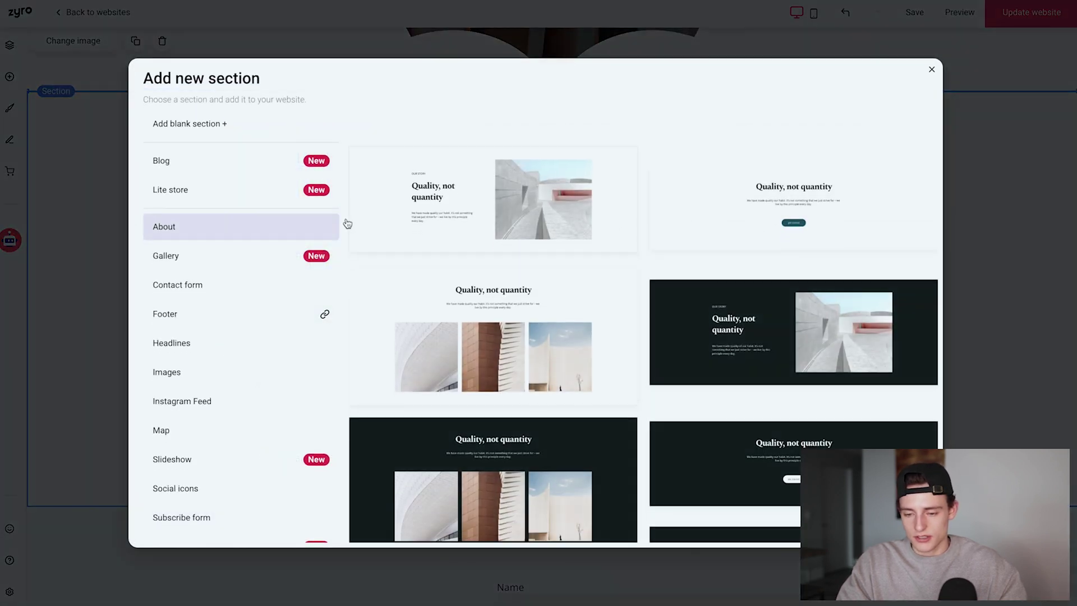
pyautogui.scroll(2, 540, 149)
pyautogui.scroll(-2, 540, 148)
pyautogui.scroll(2, 540, 149)
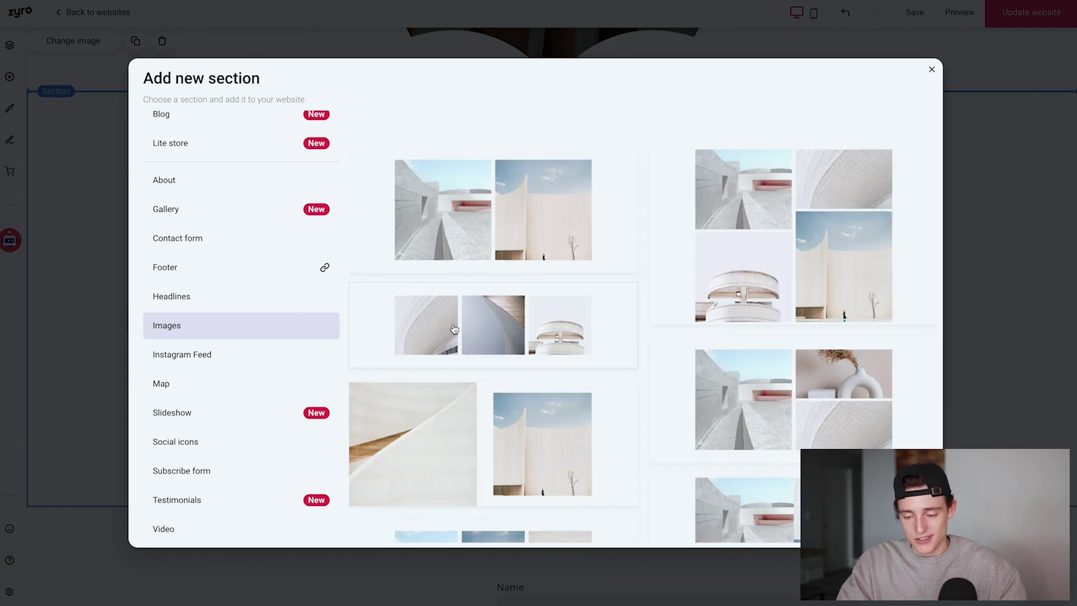
pyautogui.scroll(-2, 696, 400)
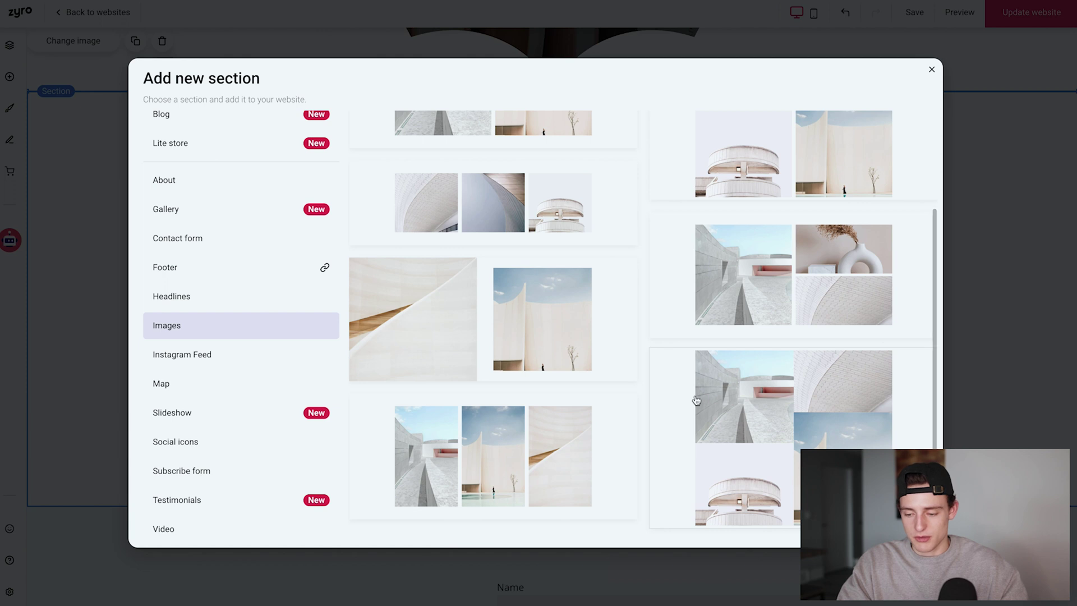
pyautogui.scroll(2, 696, 400)
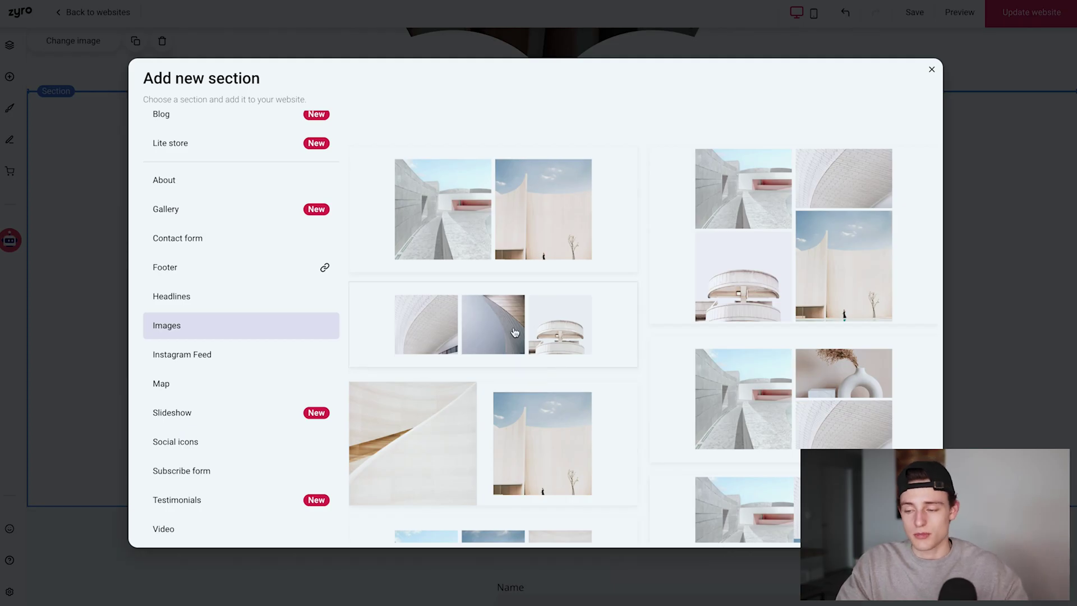
pyautogui.click(932, 70)
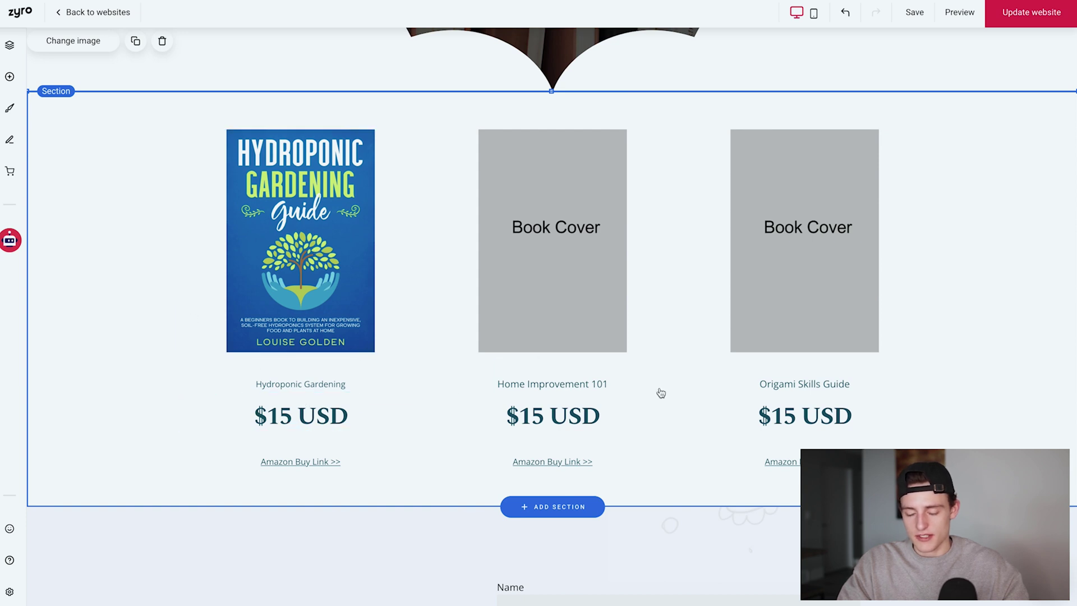
pyautogui.click(8, 77)
pyautogui.moveTo(62, 111); pyautogui.dragTo(441, 383)
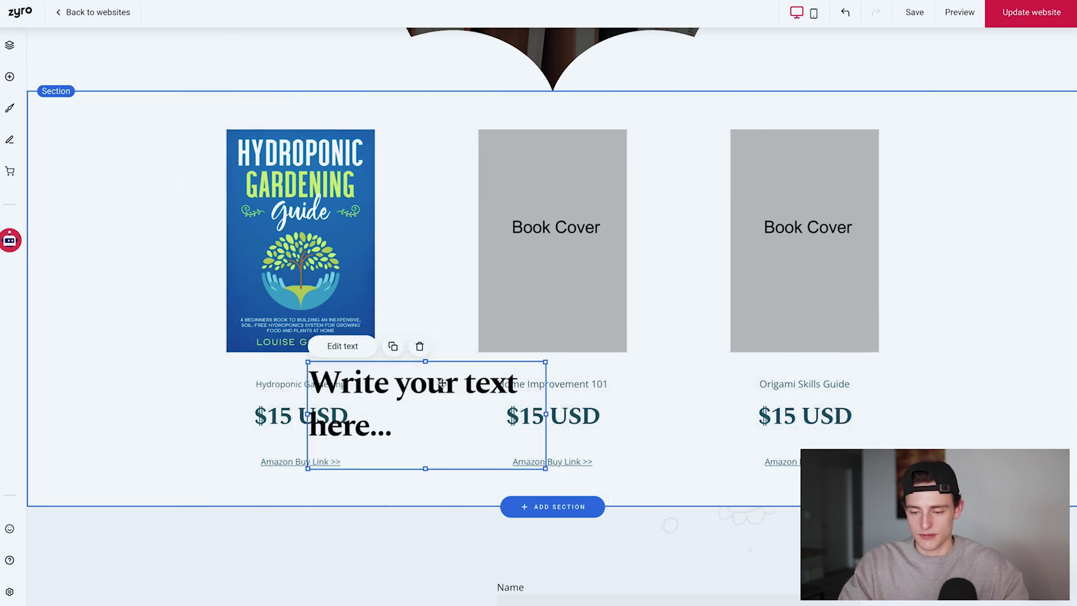
pyautogui.click(420, 346)
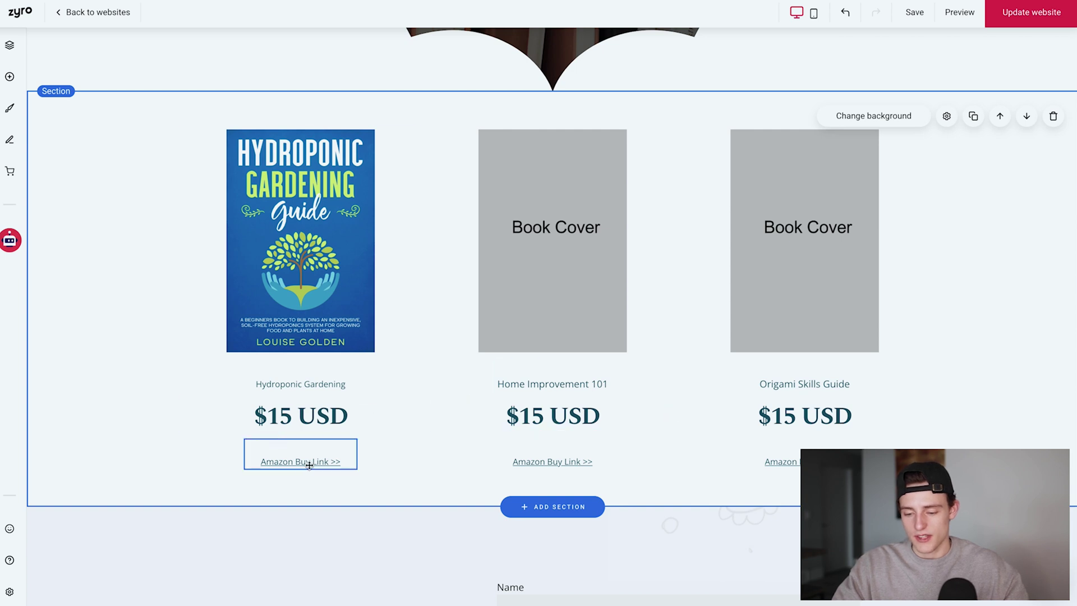
# Link the Hydroponic Gardening 'Amazon Buy Link >>' text to the pasted Amazon URL and save.
pyautogui.moveTo(299, 458); pyautogui.dragTo(312, 465)
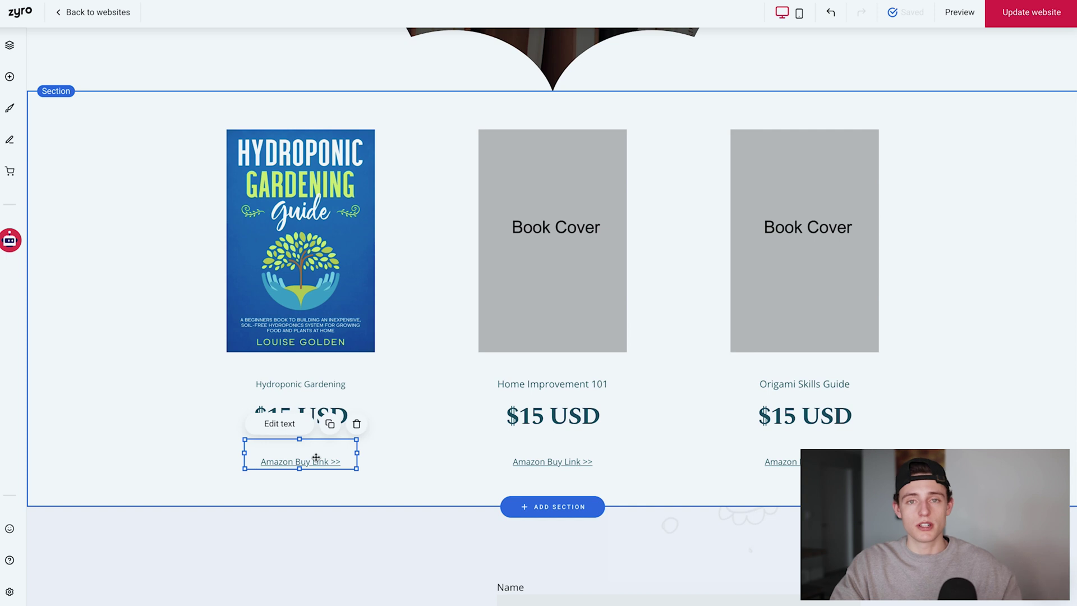
pyautogui.click(279, 425)
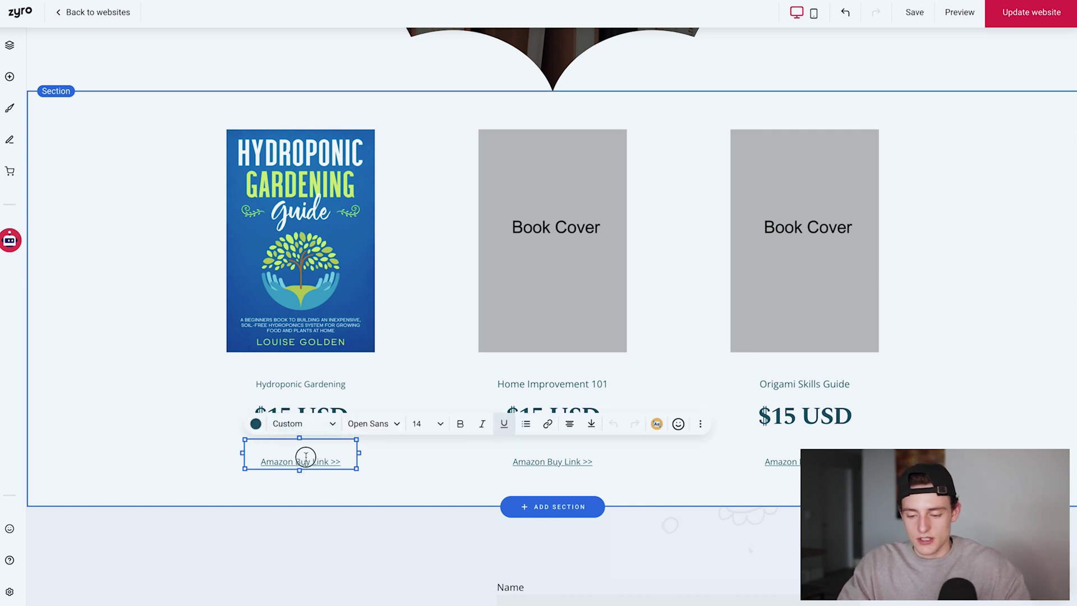
pyautogui.tripleClick(305, 457)
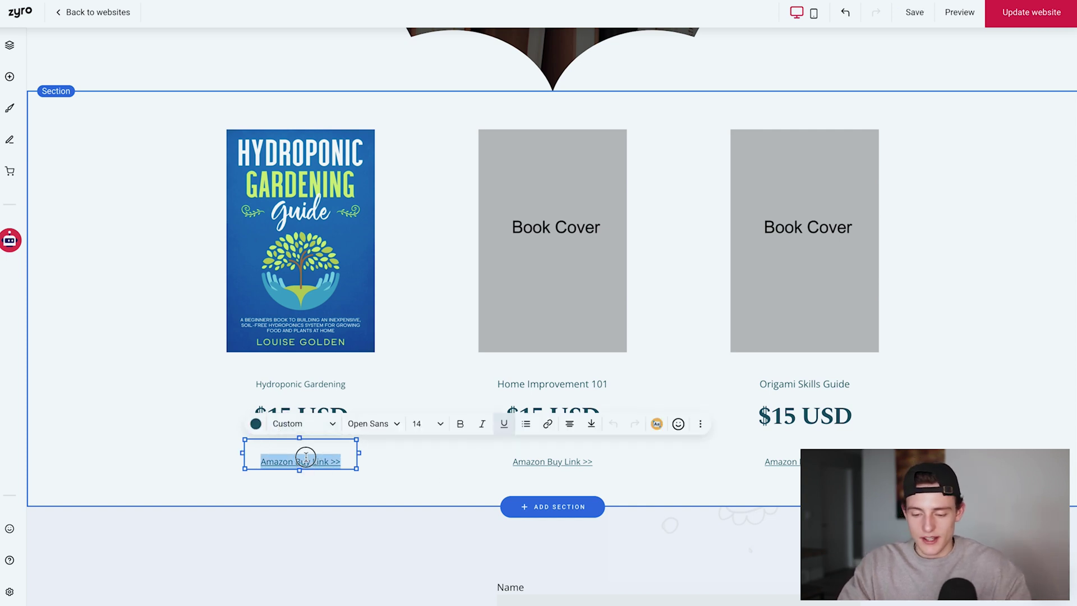
pyautogui.click(548, 425)
pyautogui.click(488, 225)
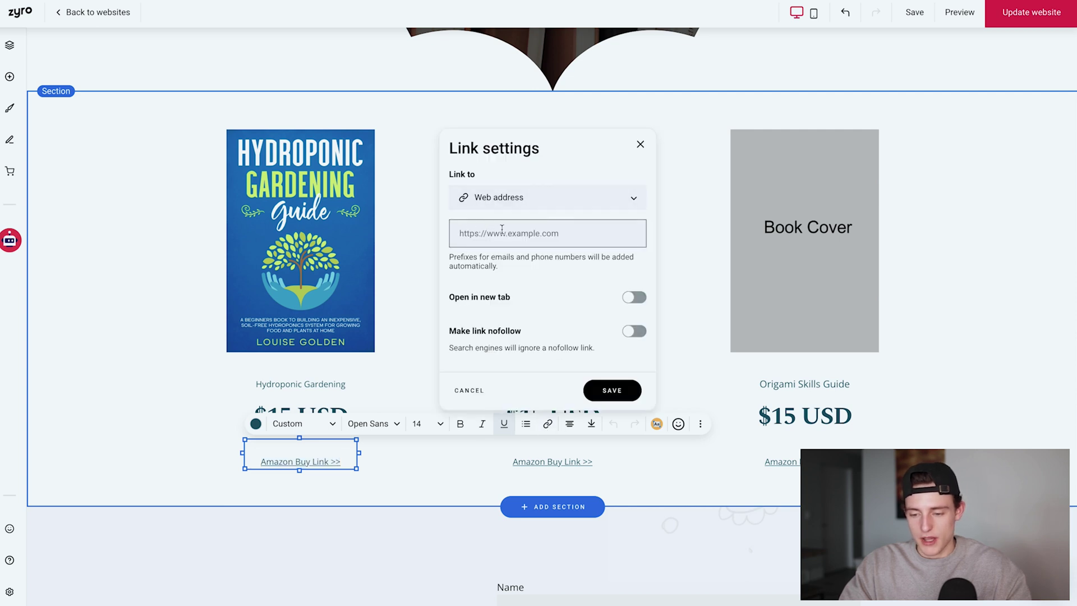
pyautogui.hotkey('ctrl', 'v')
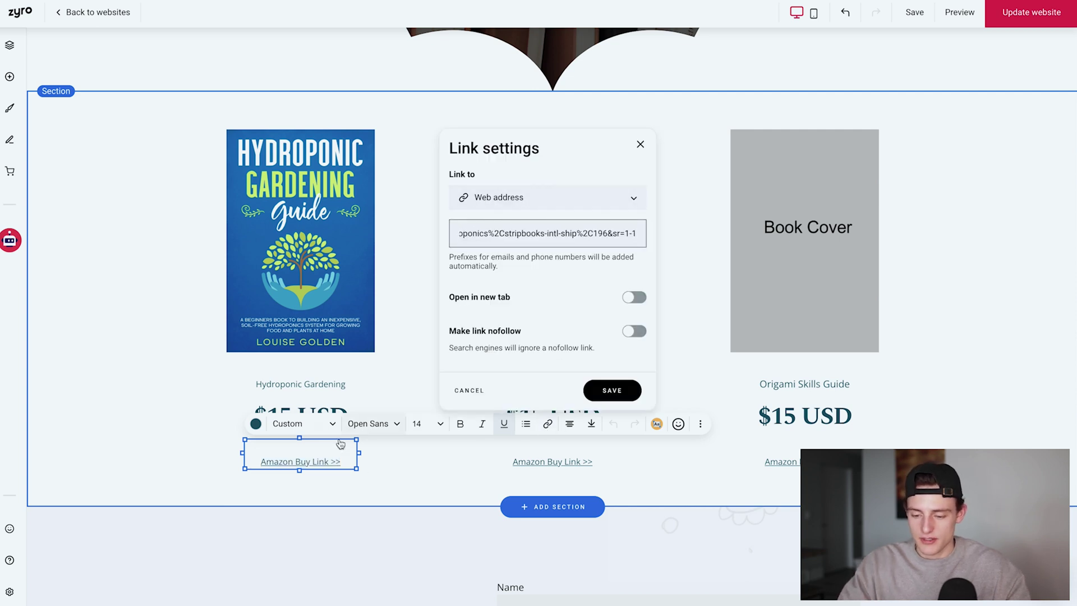
pyautogui.click(371, 481)
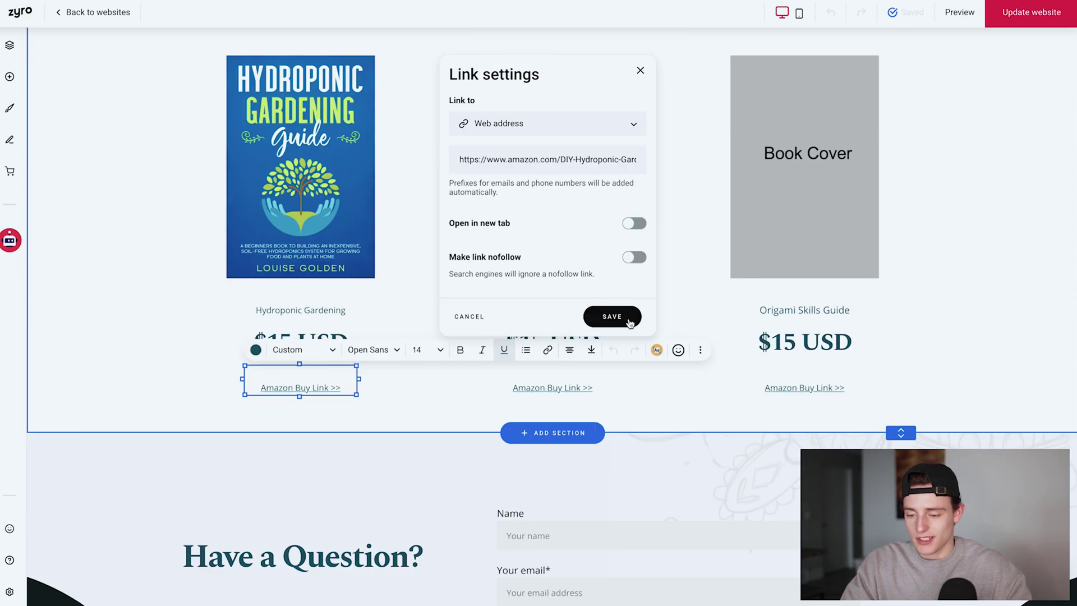
pyautogui.click(622, 319)
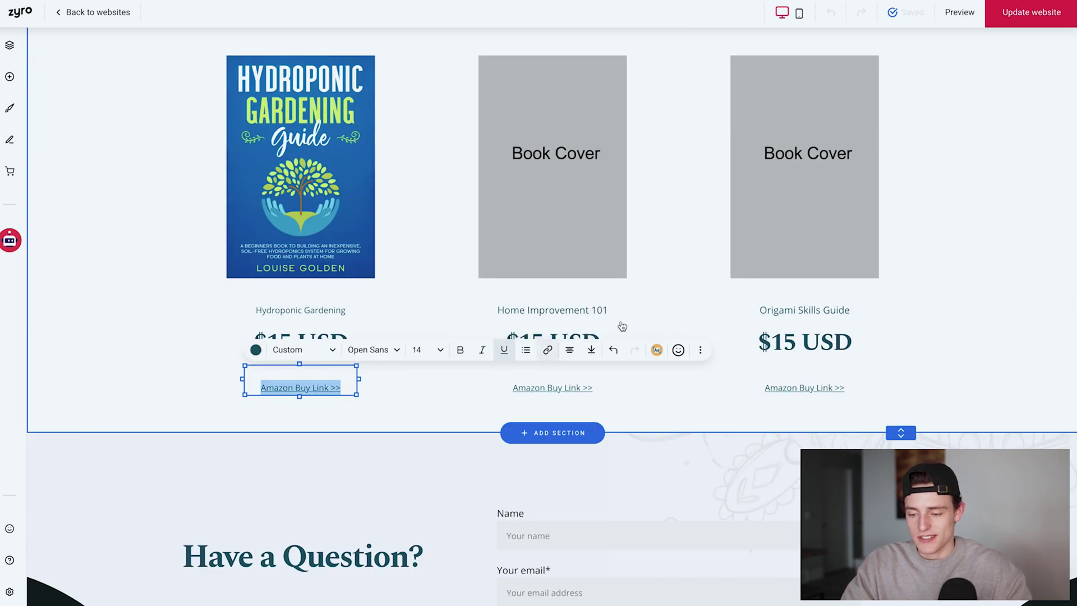
pyautogui.click(413, 404)
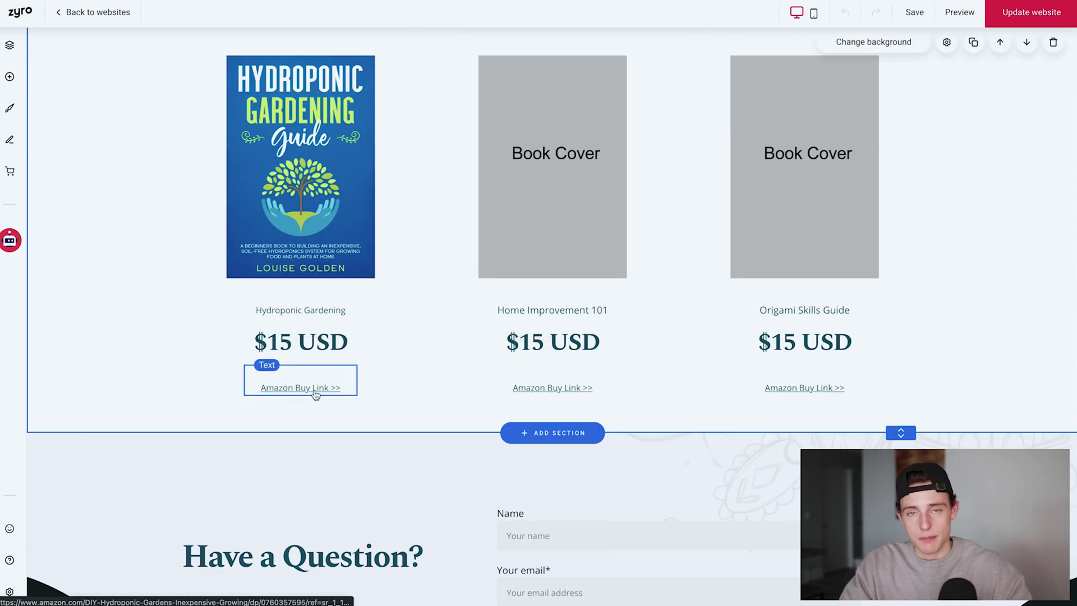
pyautogui.click(914, 14)
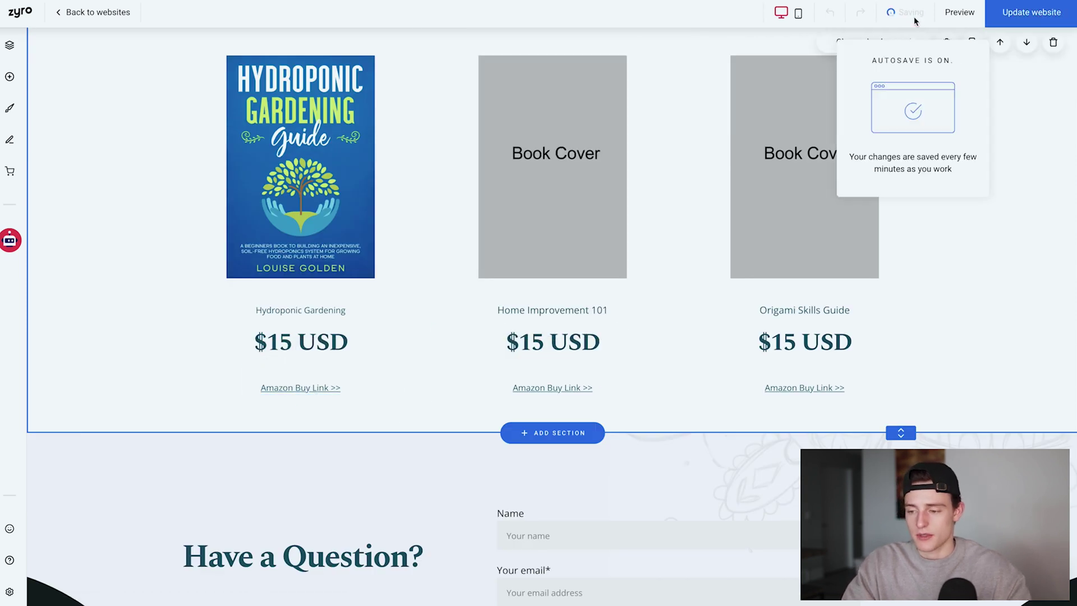
# Preview the site, test the first book's Amazon Buy Link, then go back to the editor.
pyautogui.click(959, 12)
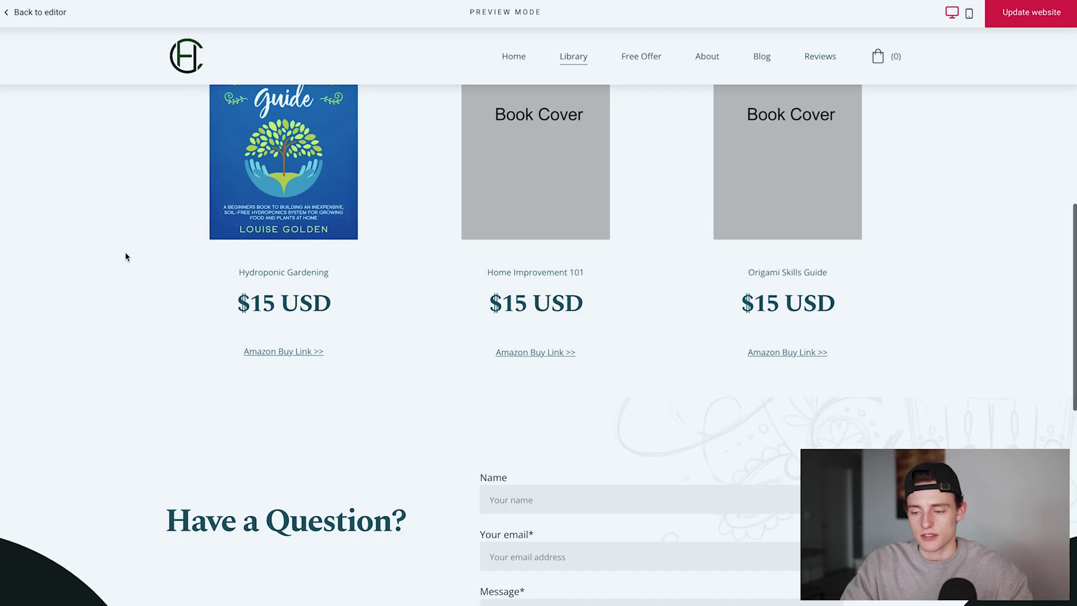
pyautogui.scroll(2, 129, 293)
pyautogui.scroll(-4, 130, 294)
pyautogui.scroll(10, 130, 293)
pyautogui.scroll(-5, 365, 586)
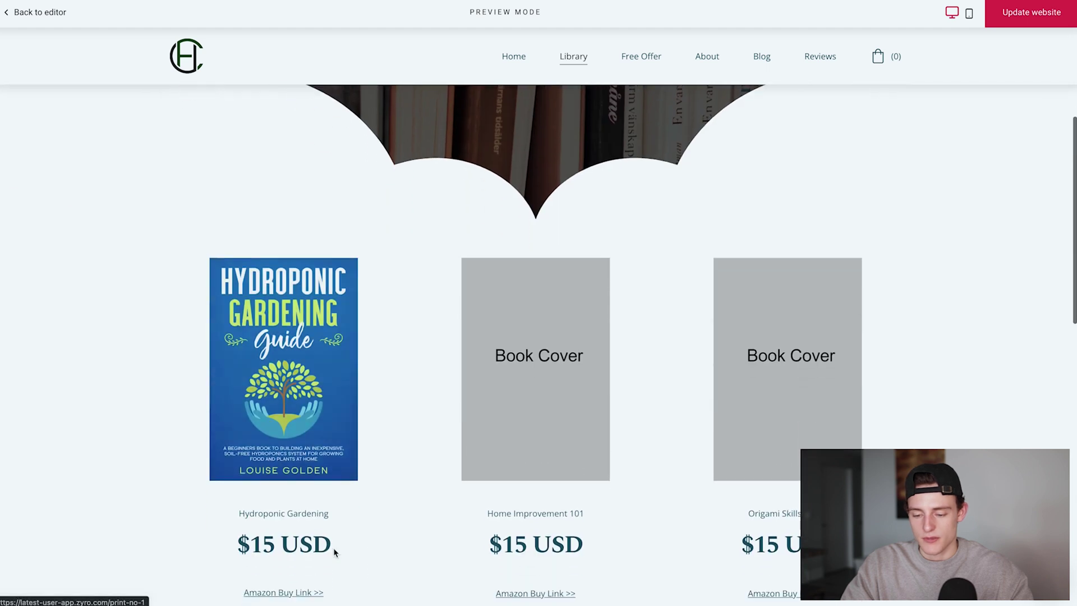
pyautogui.scroll(-3, 316, 519)
pyautogui.click(284, 468)
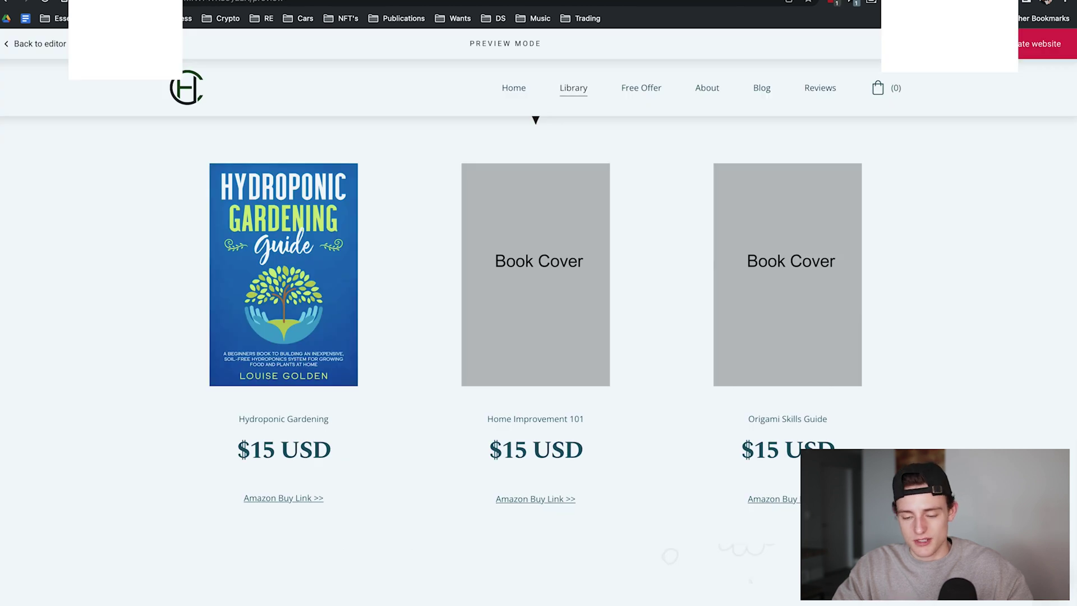
pyautogui.scroll(-10, 361, 158)
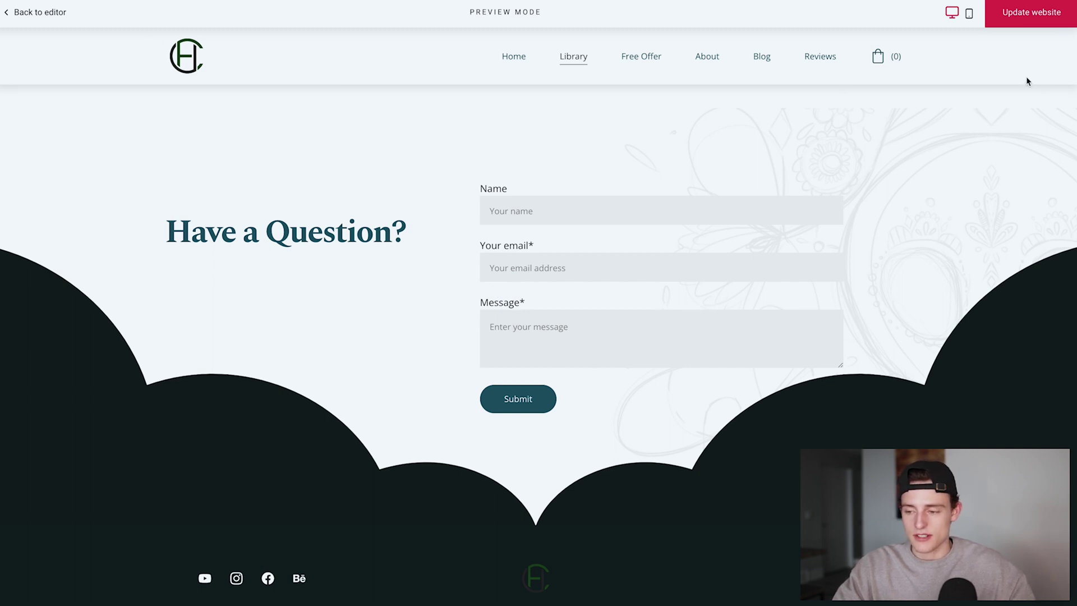
pyautogui.click(17, 11)
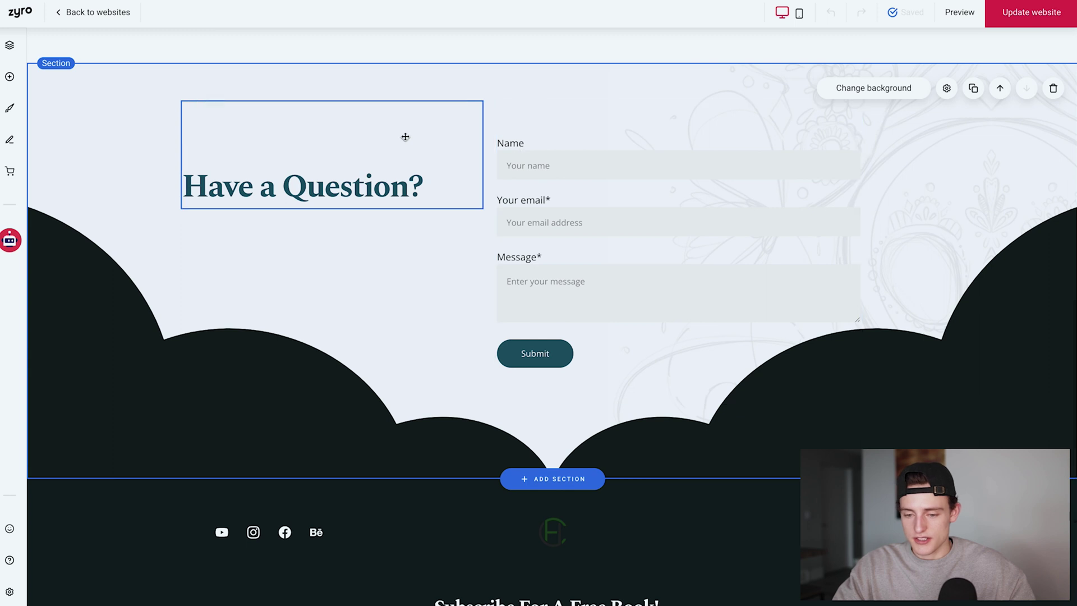
pyautogui.click(689, 153)
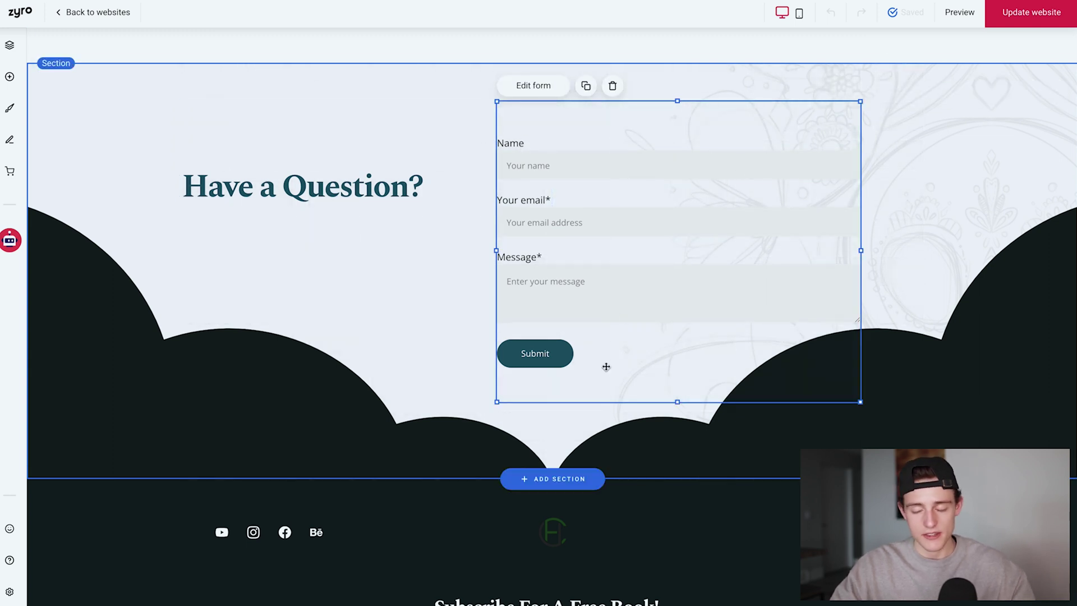
pyautogui.click(9, 79)
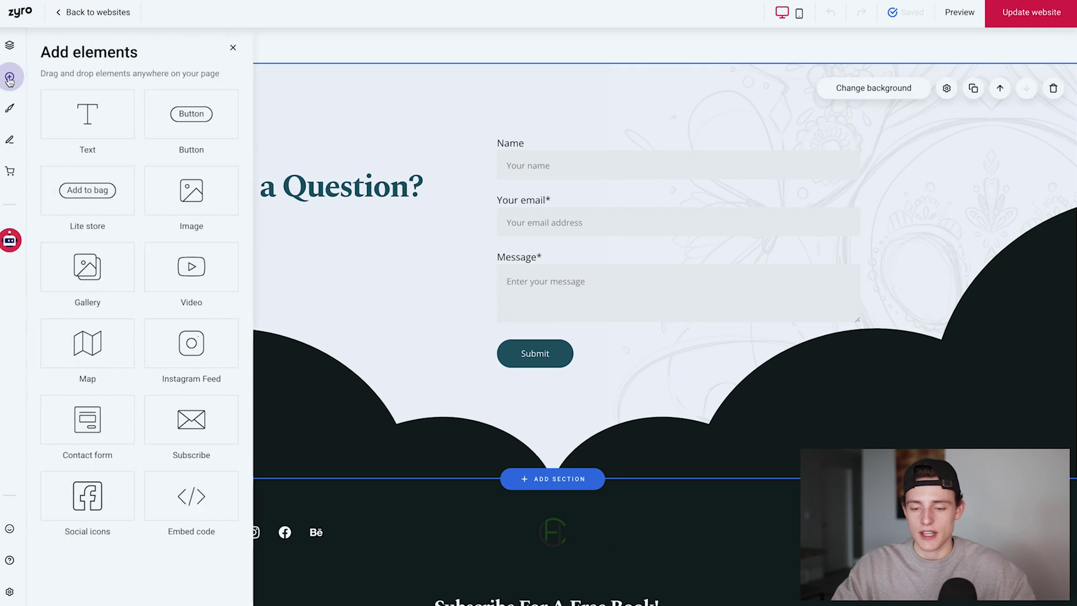
pyautogui.scroll(-2, 171, 479)
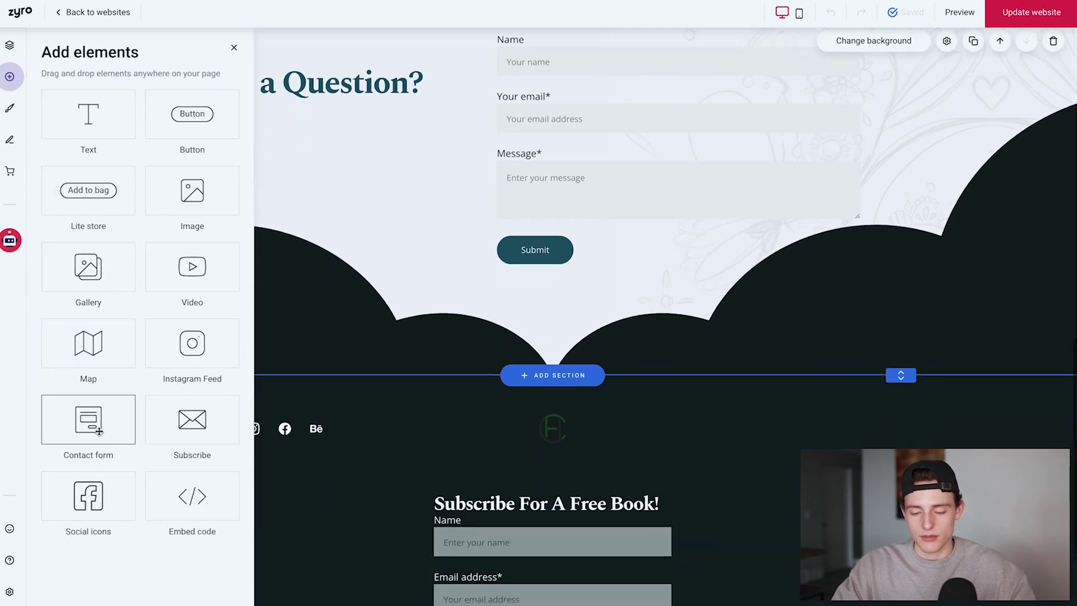
pyautogui.scroll(4, 480, 353)
pyautogui.click(638, 416)
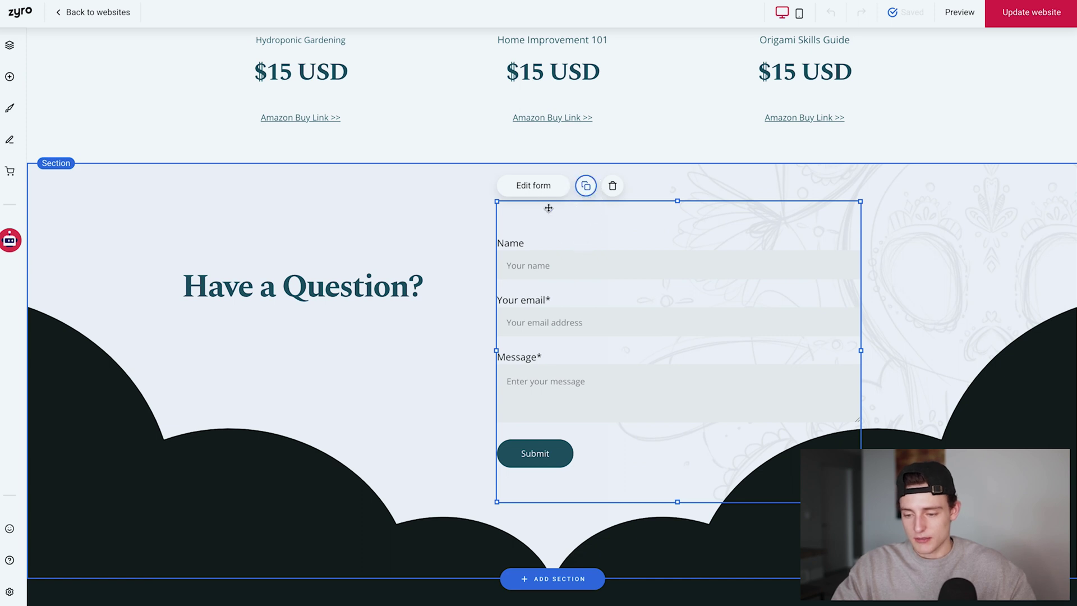
pyautogui.click(538, 190)
pyautogui.click(332, 221)
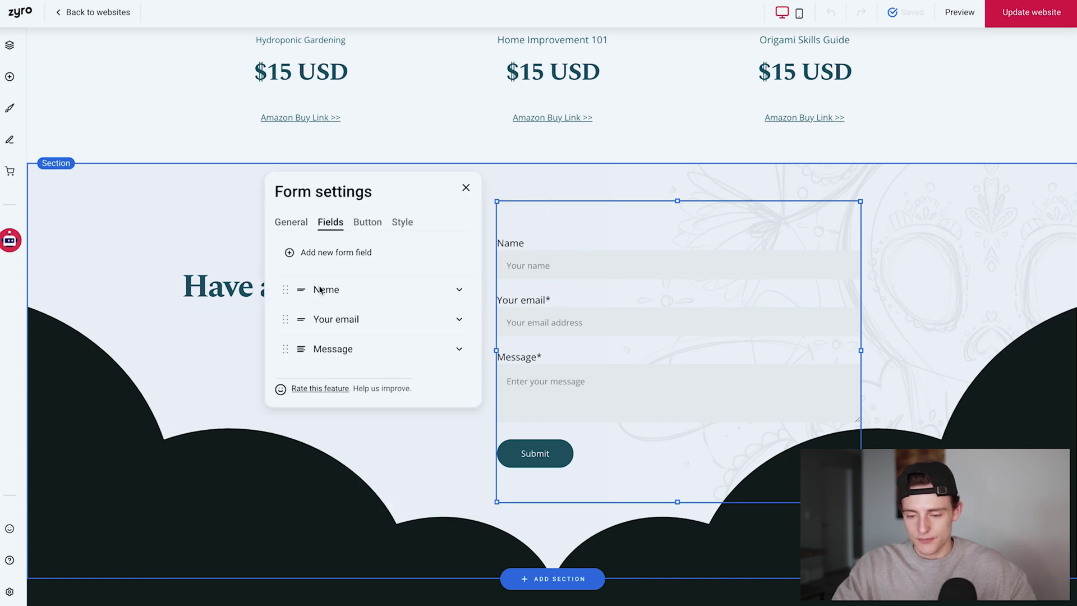
pyautogui.click(351, 330)
pyautogui.click(371, 309)
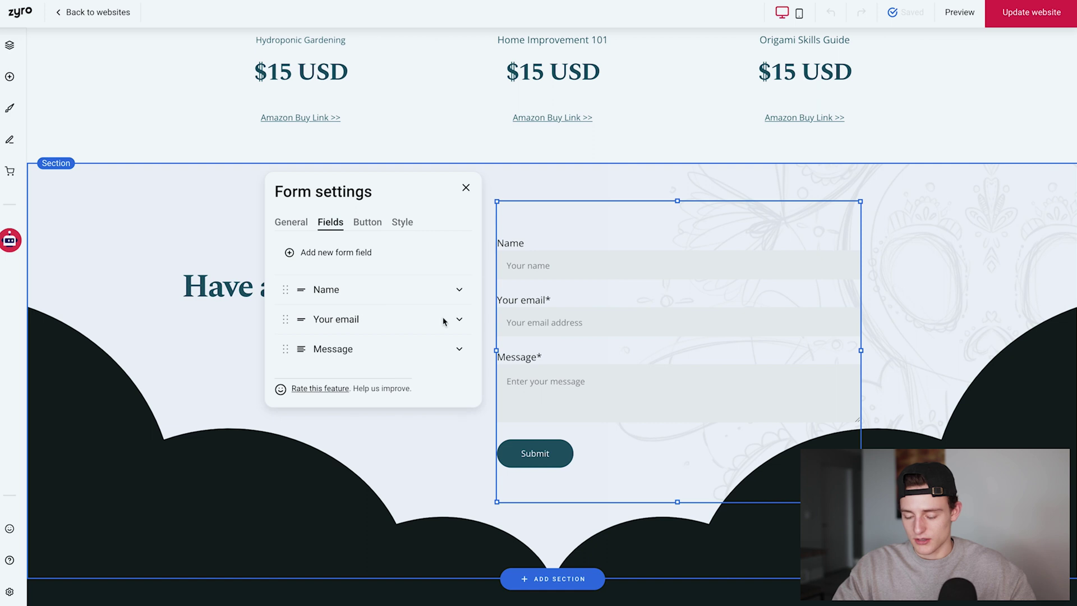
pyautogui.click(332, 346)
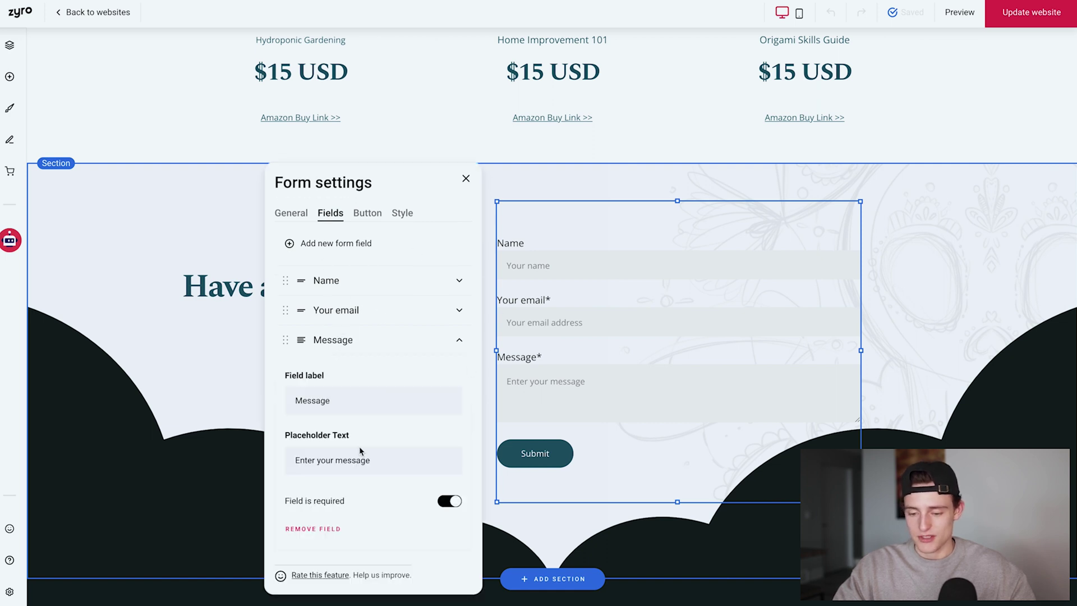
pyautogui.click(465, 180)
pyautogui.scroll(-1, 567, 369)
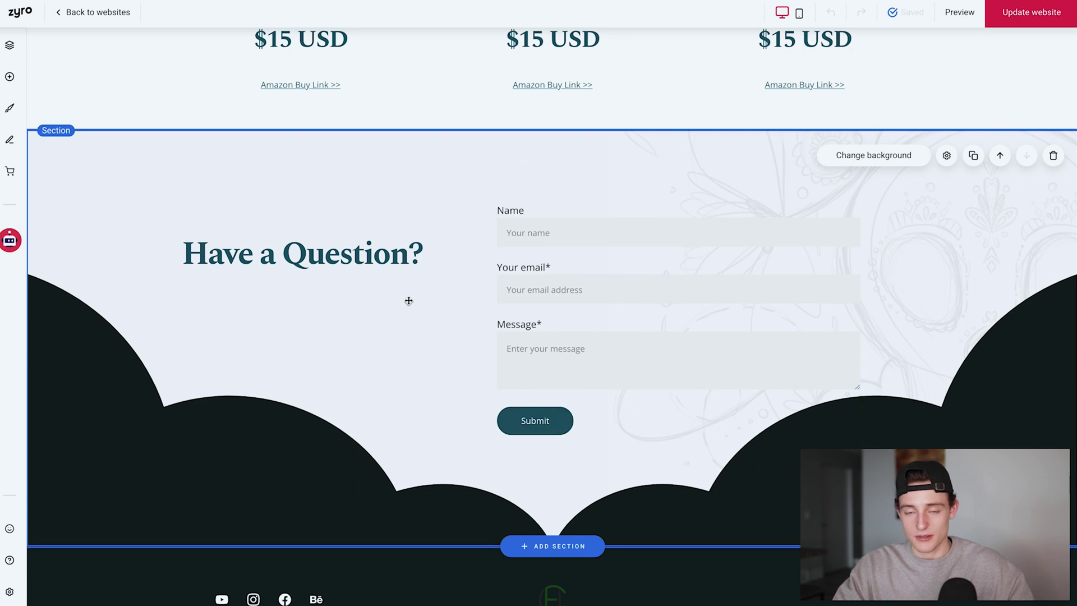
# Open General settings from the gear menu and view the Form submissions list.
pyautogui.click(9, 590)
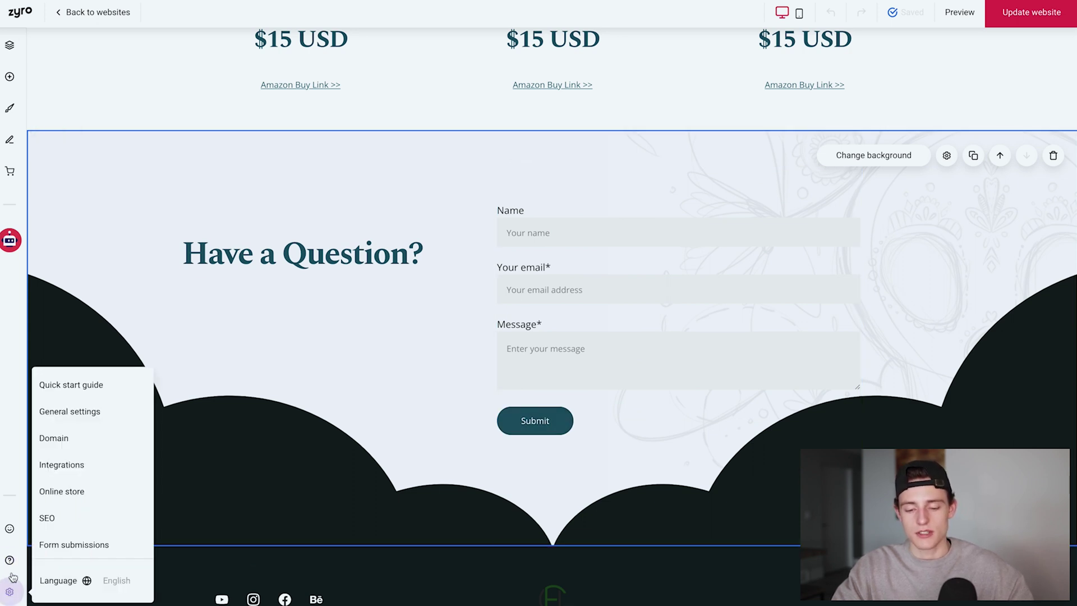
pyautogui.click(87, 412)
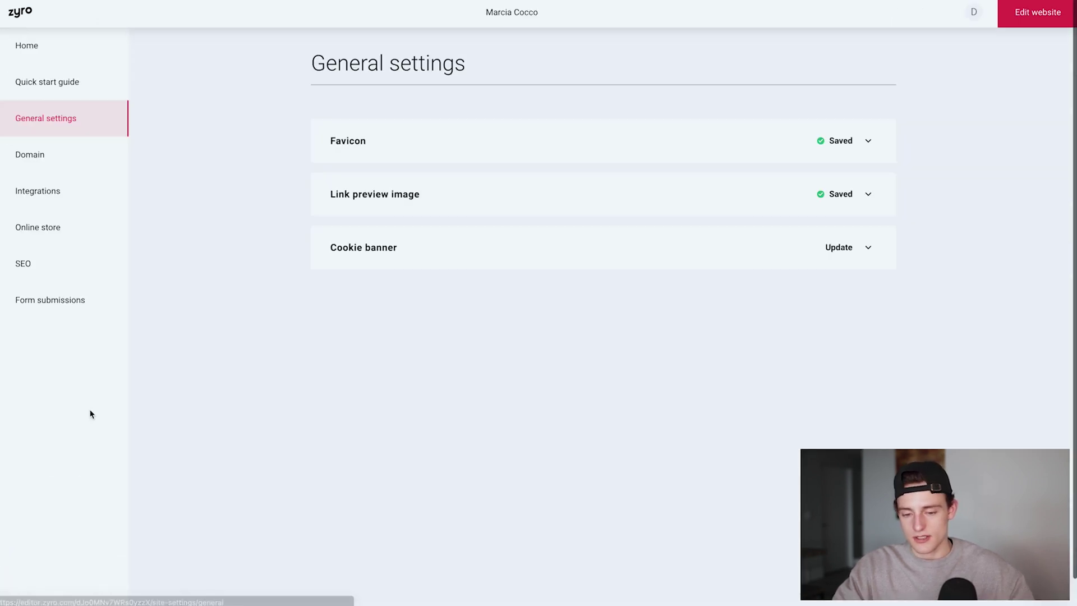
pyautogui.click(60, 301)
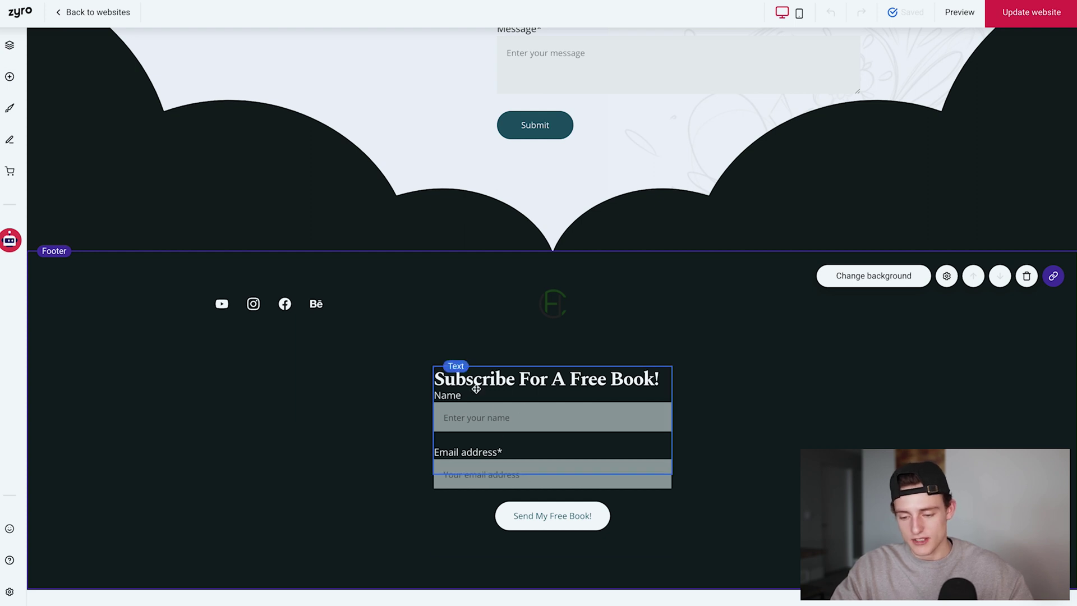
pyautogui.scroll(5, 673, 339)
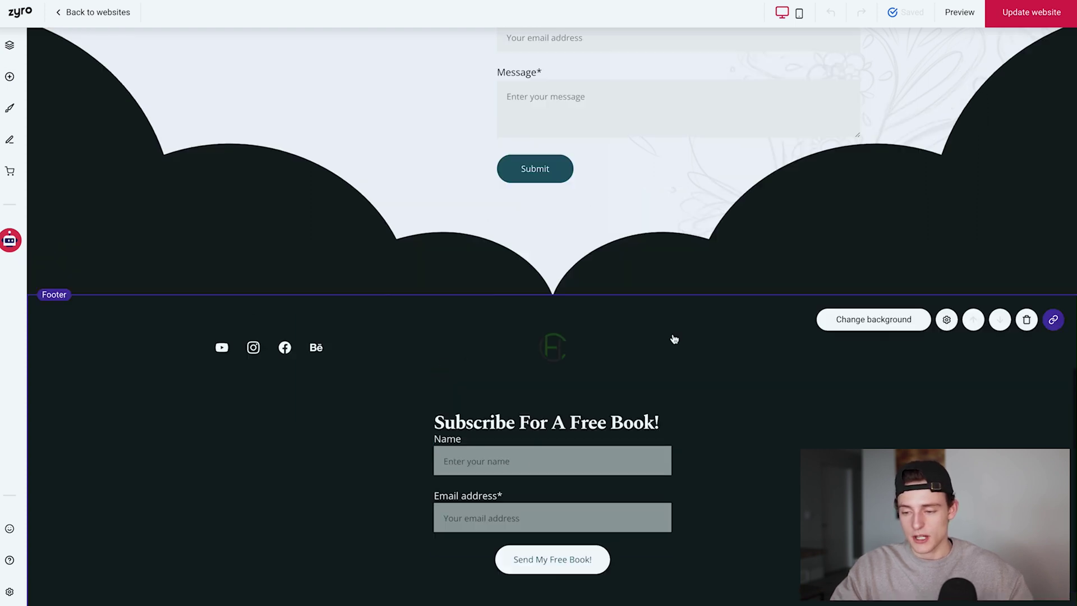
pyautogui.scroll(-5, 674, 339)
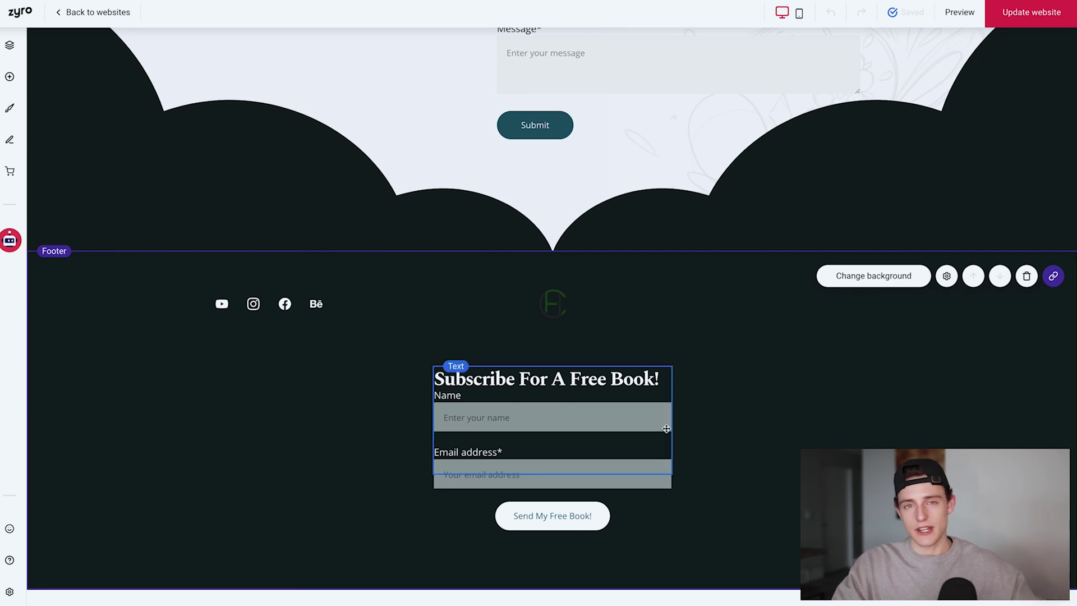
pyautogui.scroll(15, 666, 429)
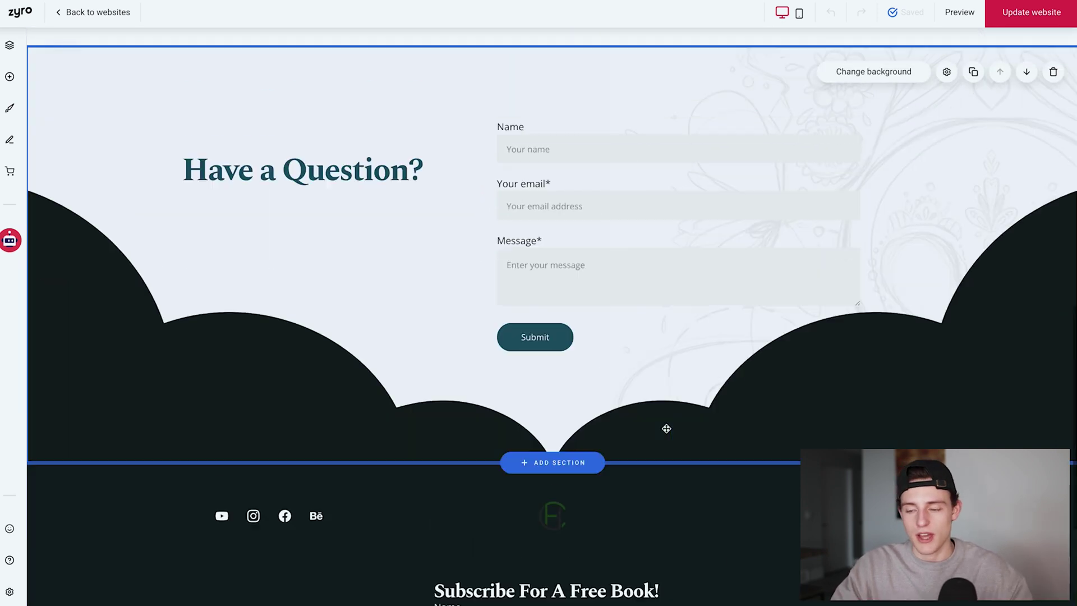